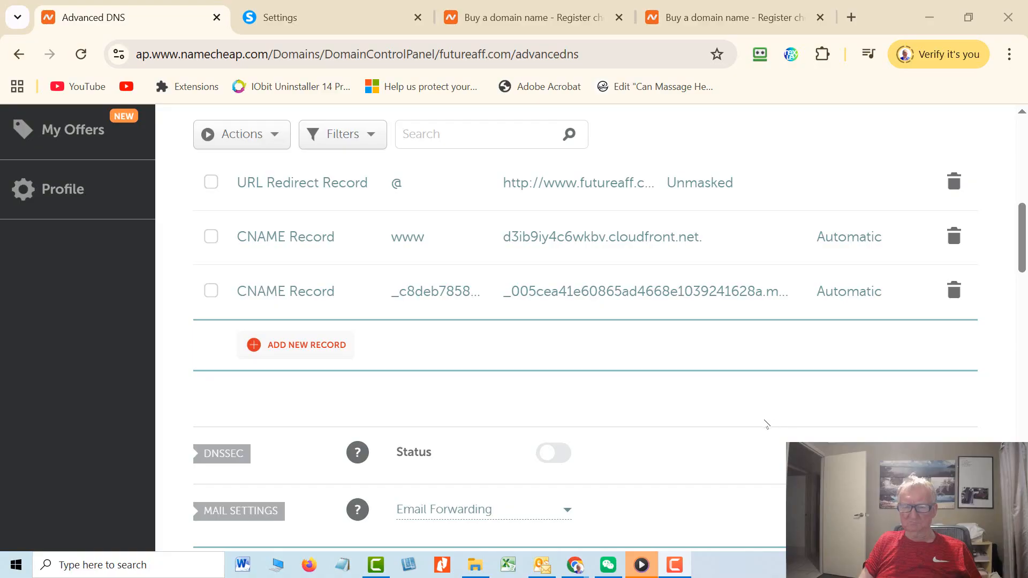
Scroll futureaff.com's Advanced DNS page down to the Host Records table.
scroll(758, 401, up, 6)
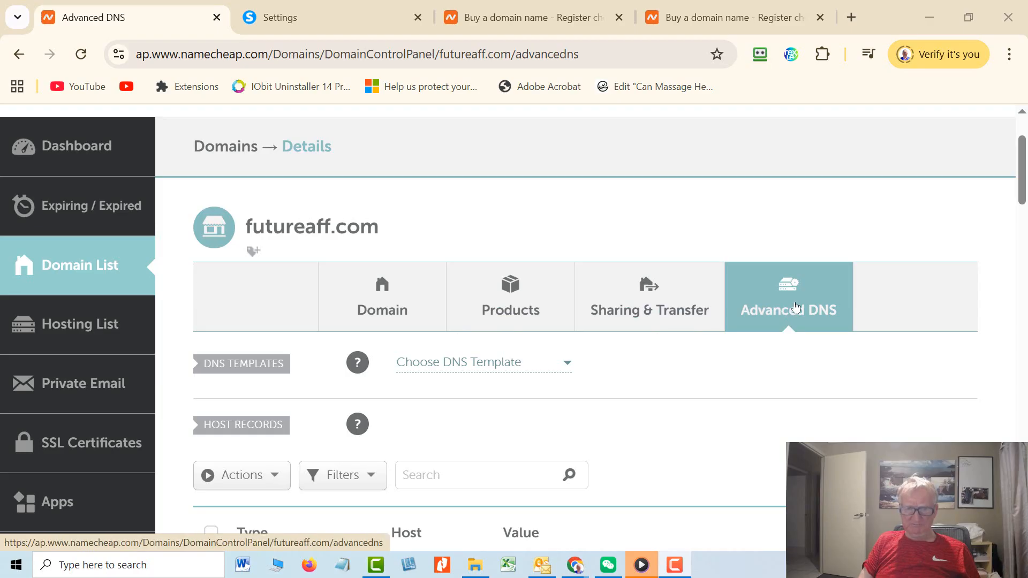
scroll(795, 307, down, 1)
scroll(795, 307, down, 1)
scroll(795, 307, down, 1)
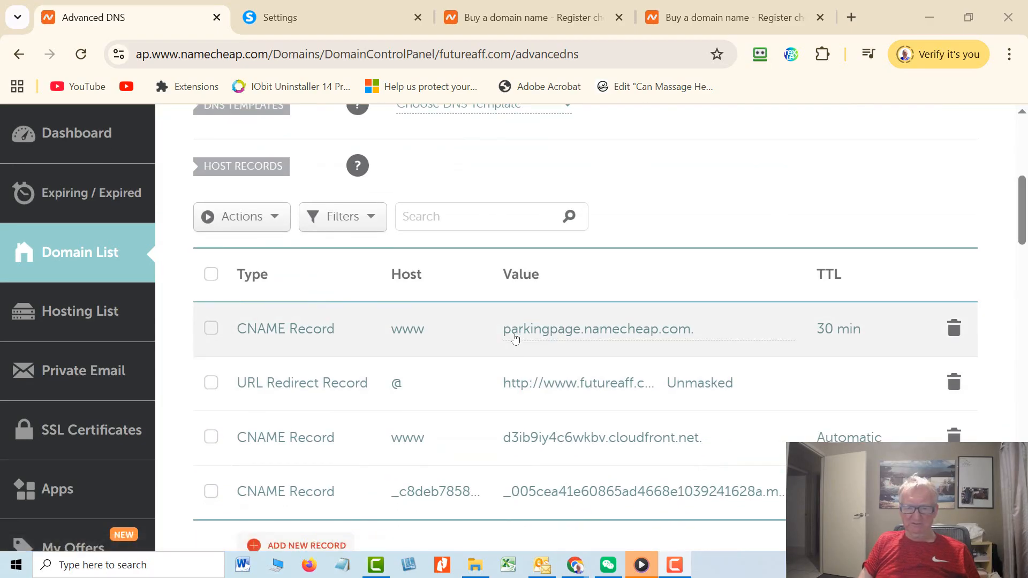
Try to delete the parkingpage CNAME and @ URL Redirect records, confirming each deletion.
click(953, 333)
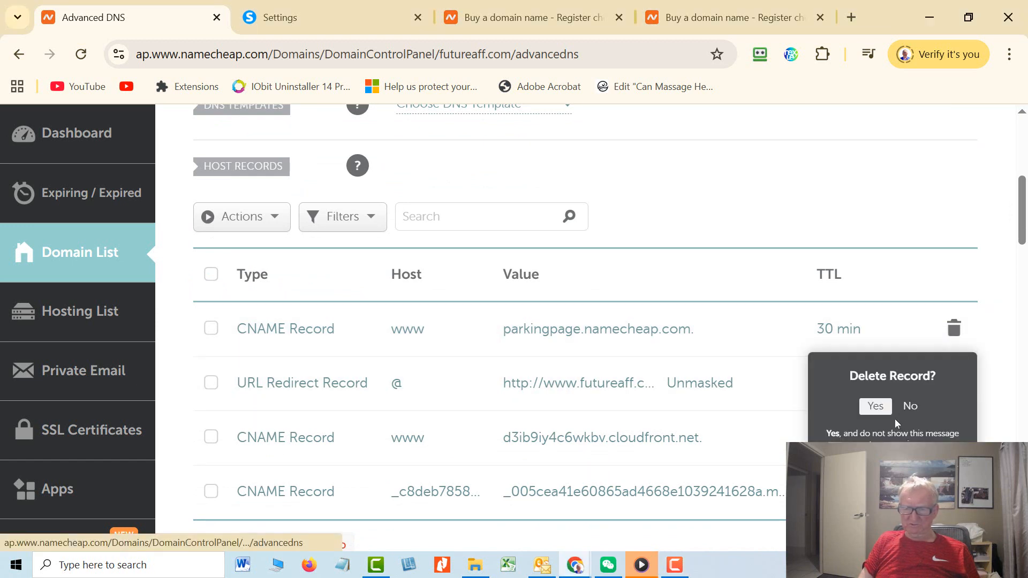
click(876, 406)
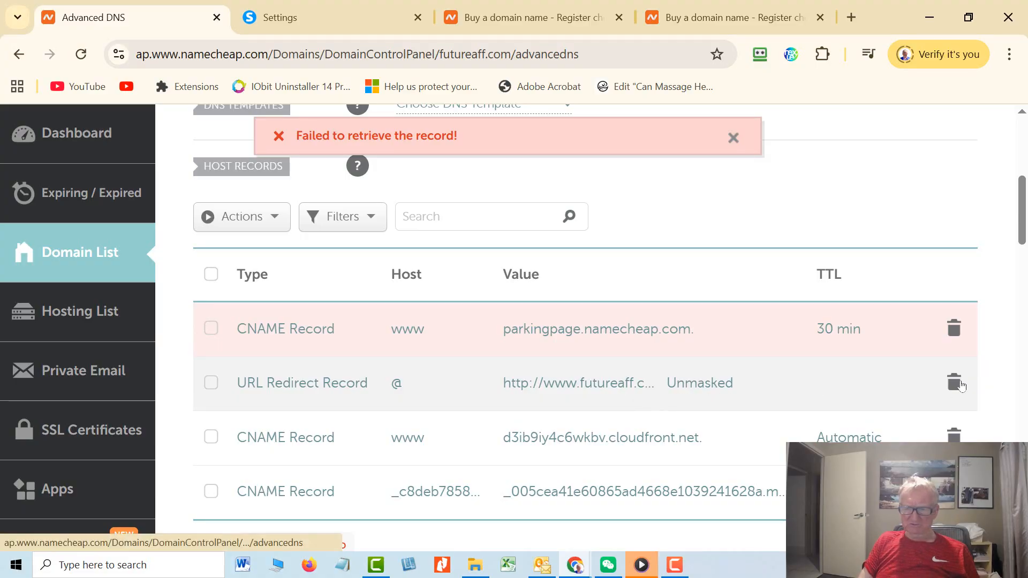
click(954, 383)
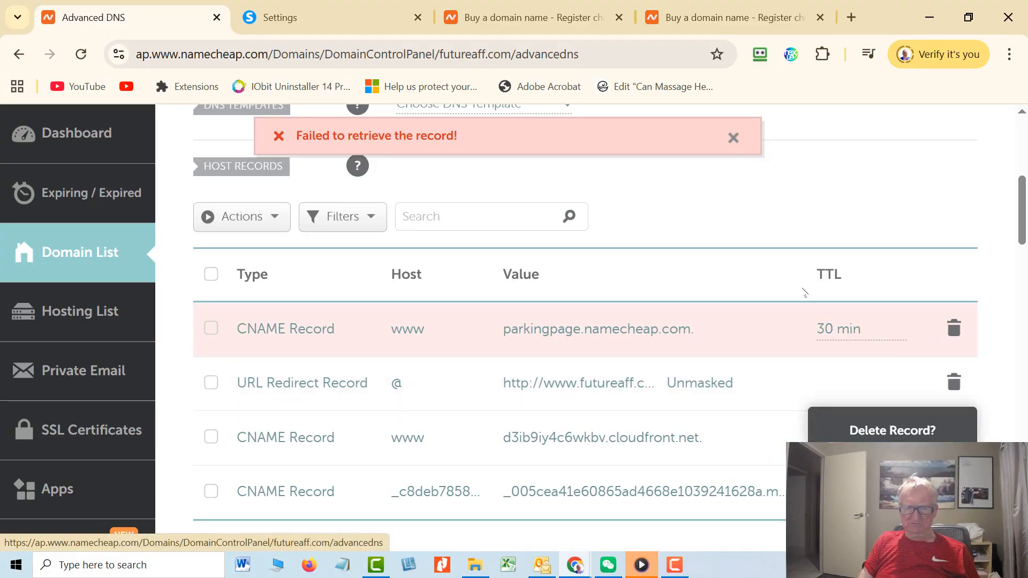
click(734, 138)
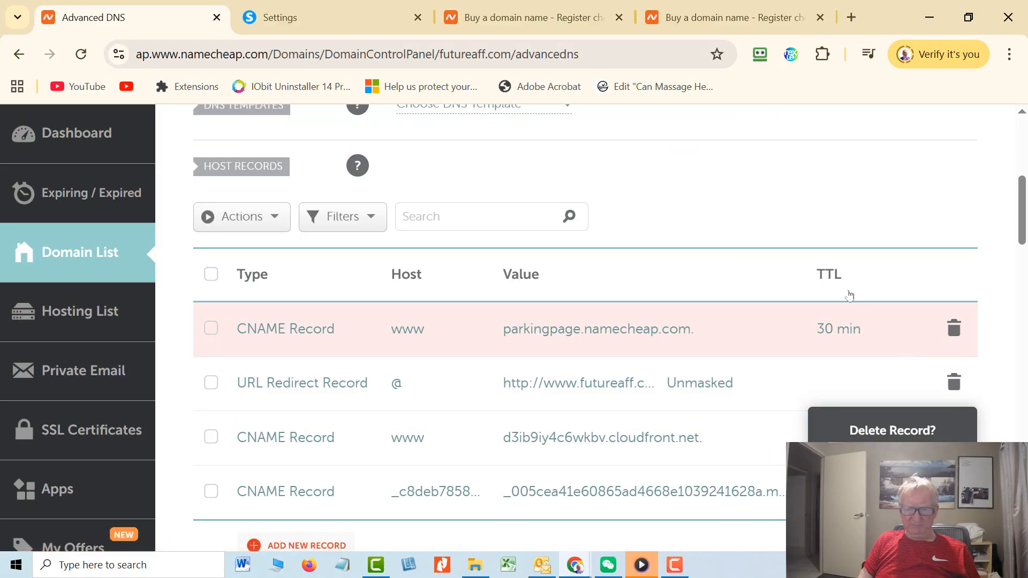
click(854, 464)
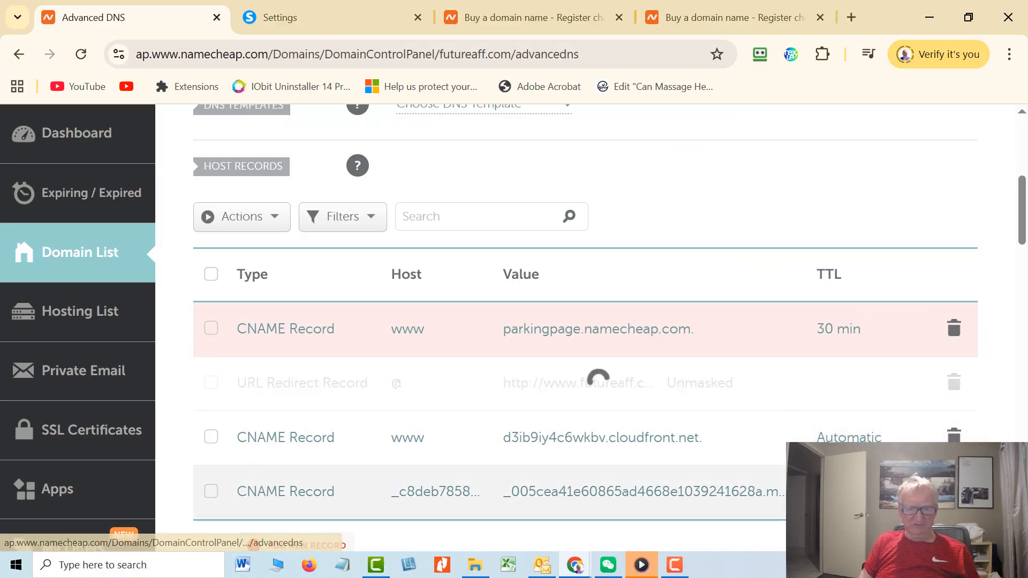
scroll(669, 405, down, 2)
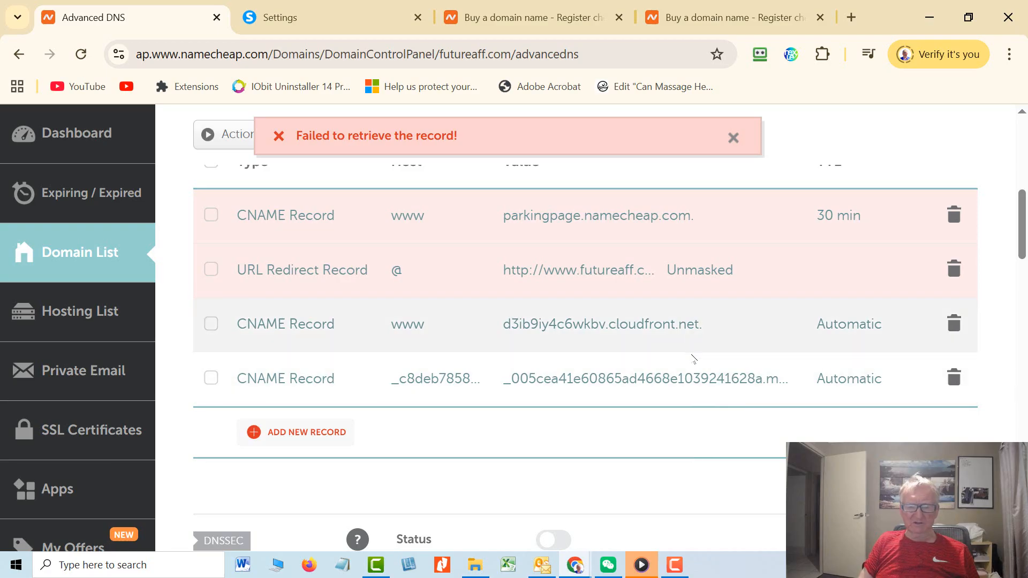
scroll(311, 204, up, 2)
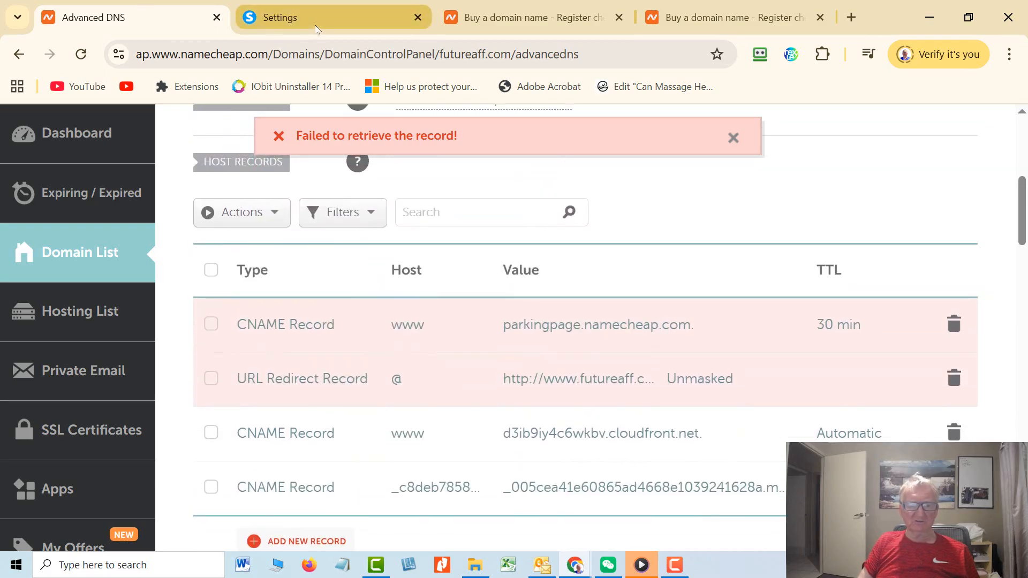
click(309, 20)
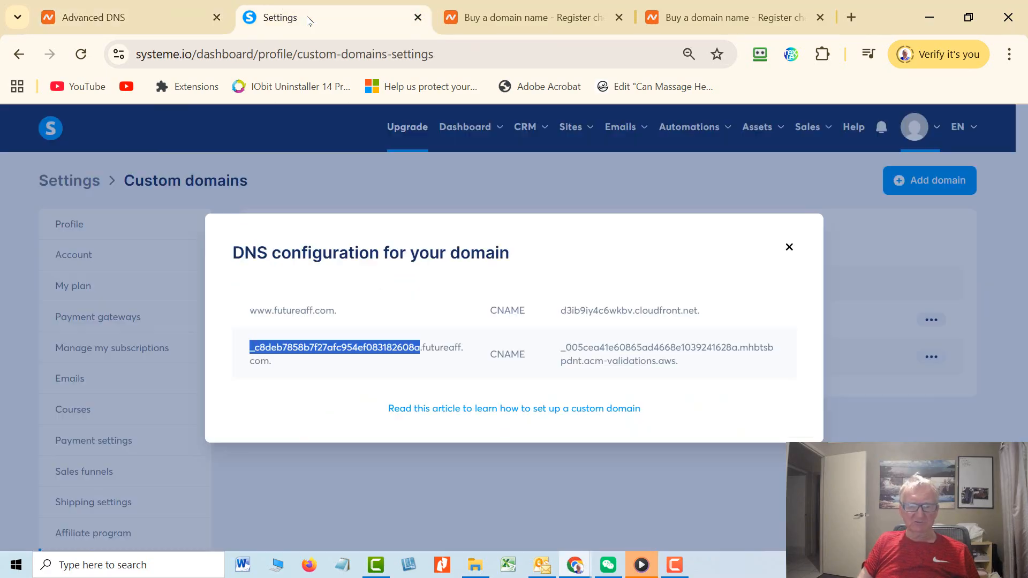
click(561, 310)
drag(669, 318, 694, 309)
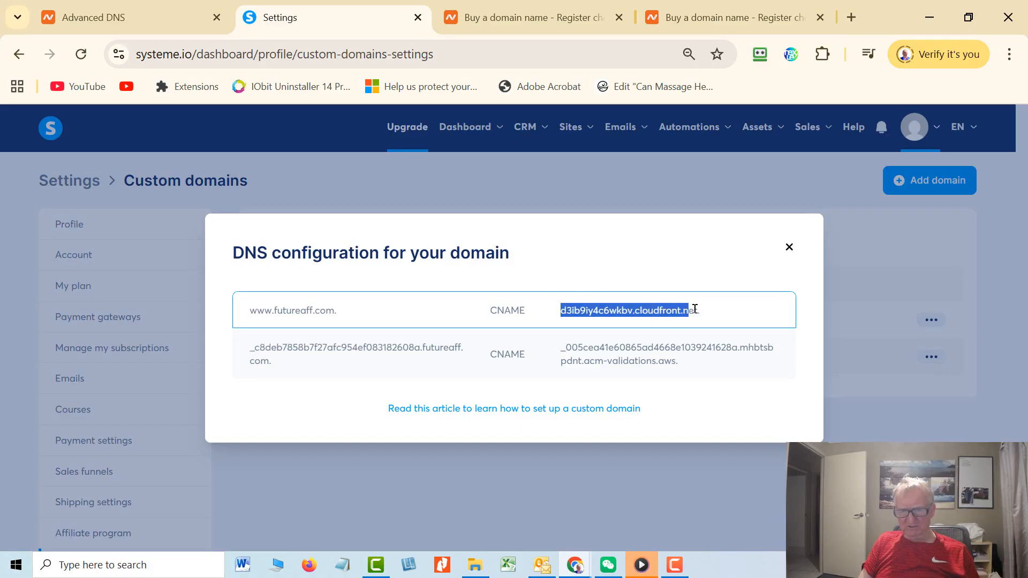
click(107, 19)
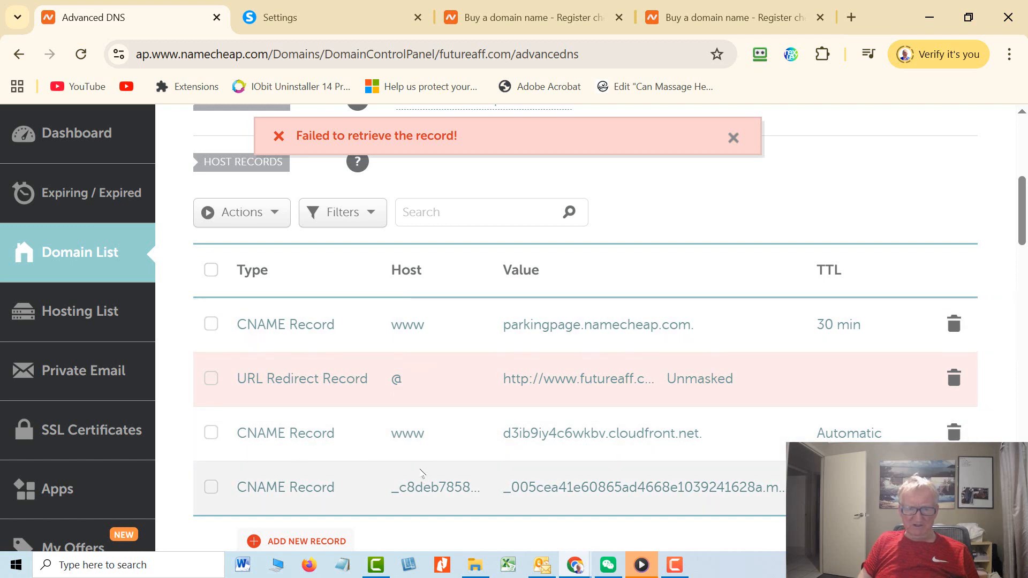
click(288, 23)
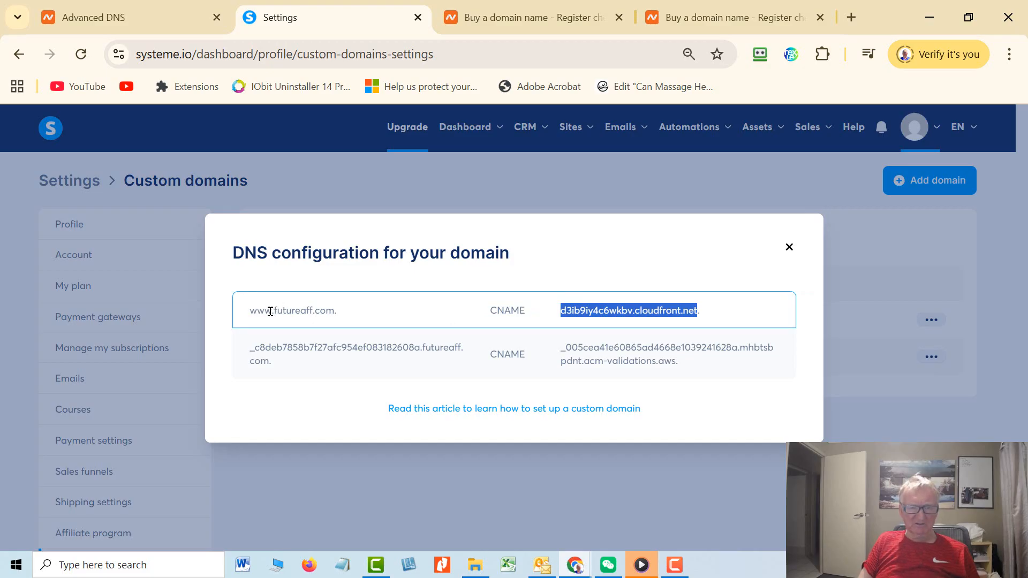
click(102, 17)
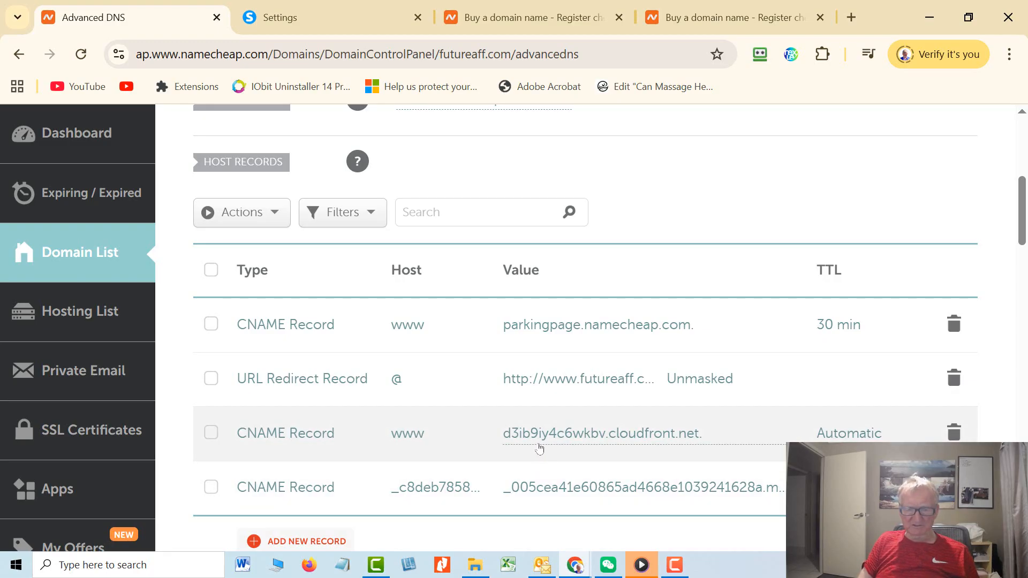
Compare futureaff.com's Namecheap host records against the systeme.io DNS configuration.
scroll(540, 448, down, 2)
scroll(540, 444, up, 4)
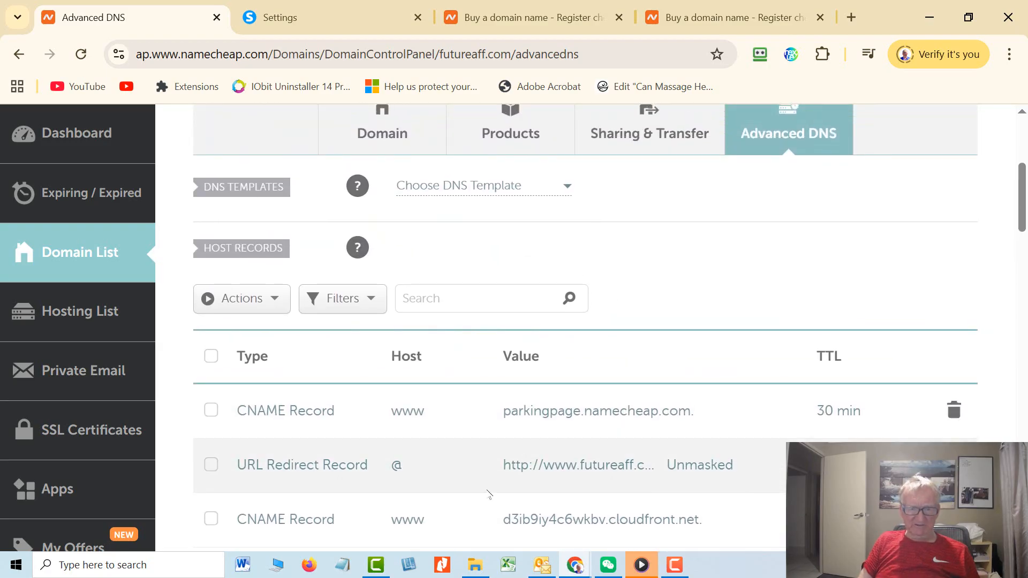
scroll(488, 494, down, 4)
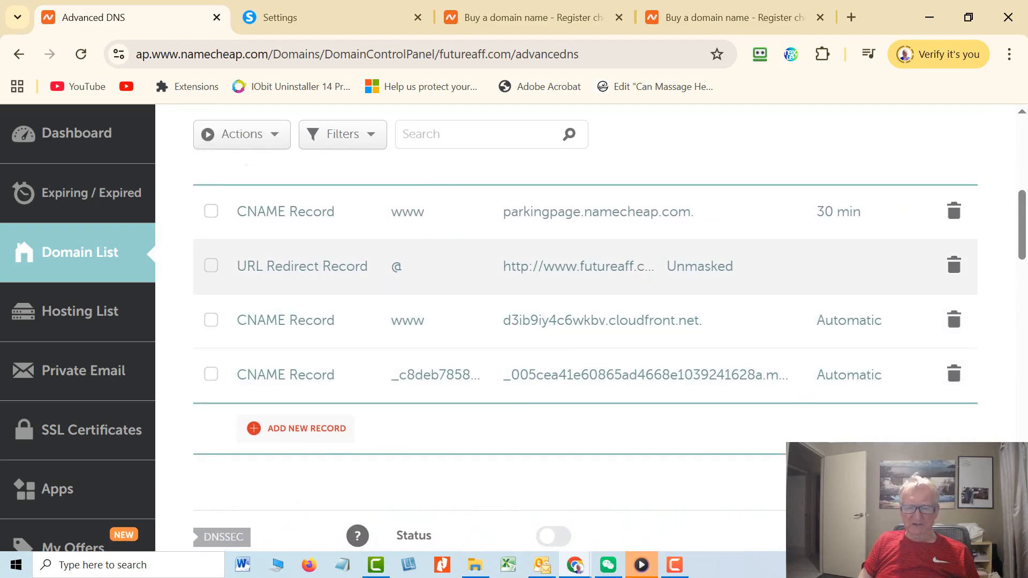
click(279, 17)
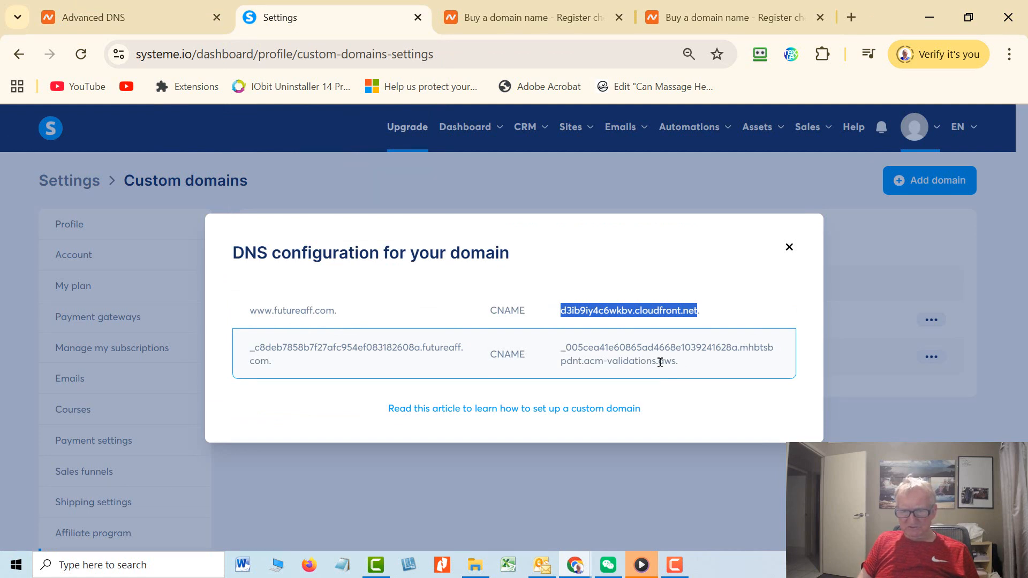
click(166, 17)
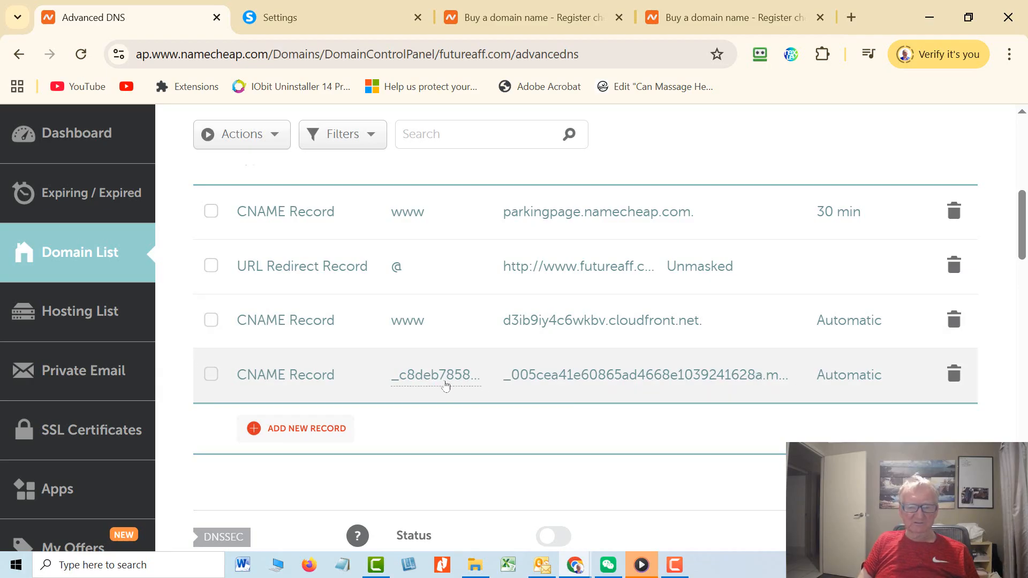
click(278, 18)
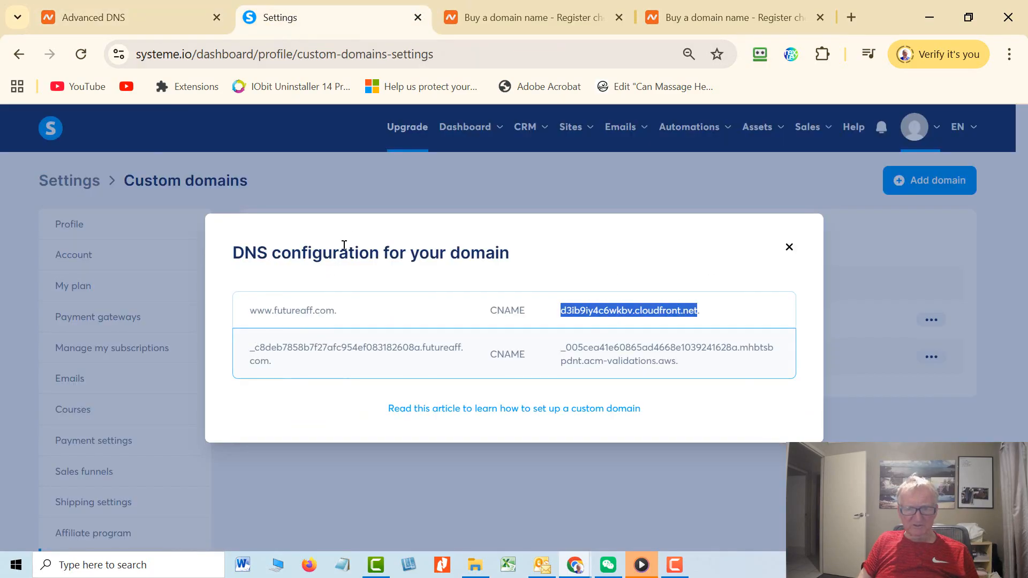
click(97, 18)
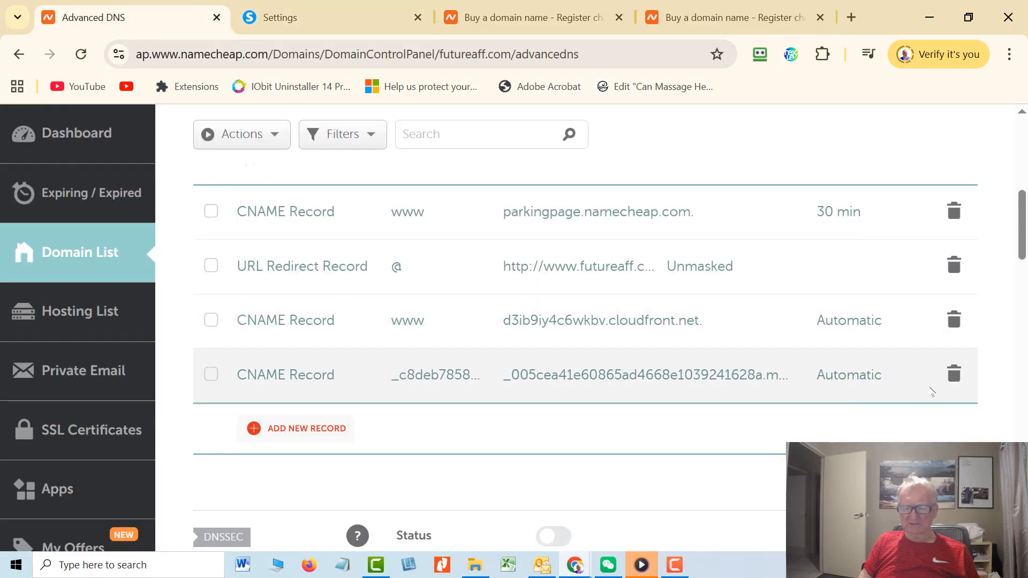
scroll(845, 426, up, 5)
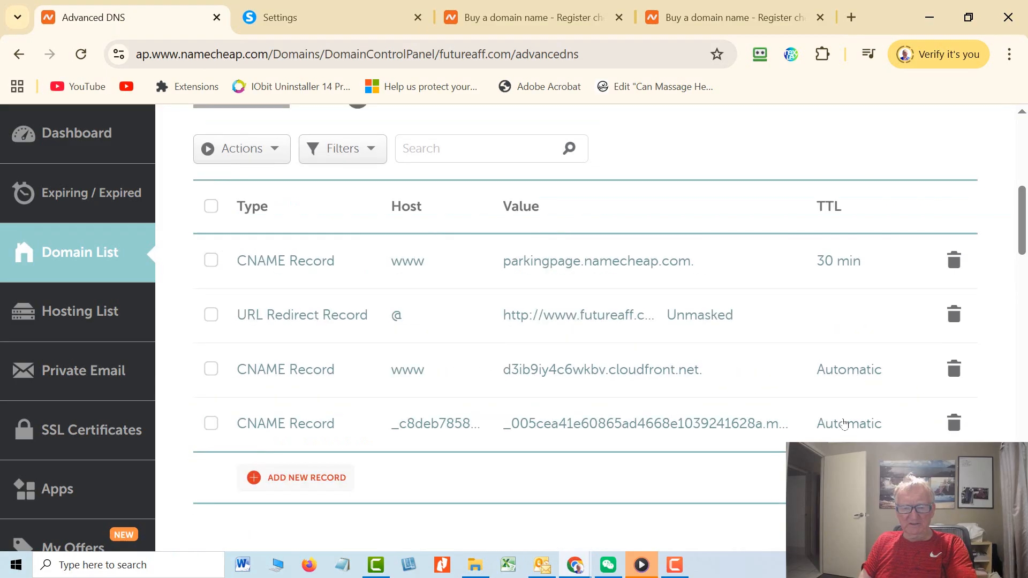
scroll(843, 422, down, 1)
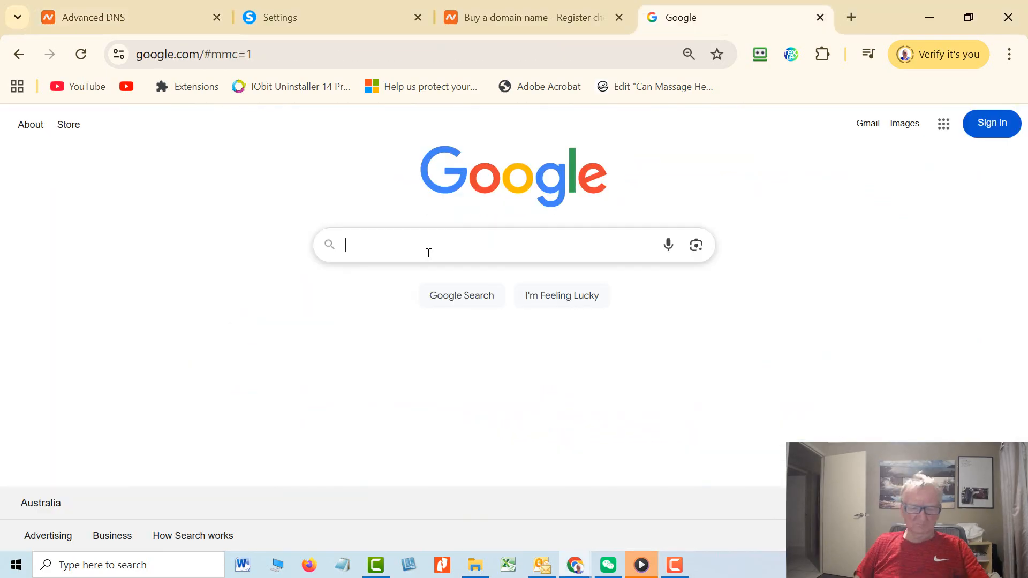
Search Google for 'dns checker' and open the dnschecker.org result.
click(426, 251)
text(dn)
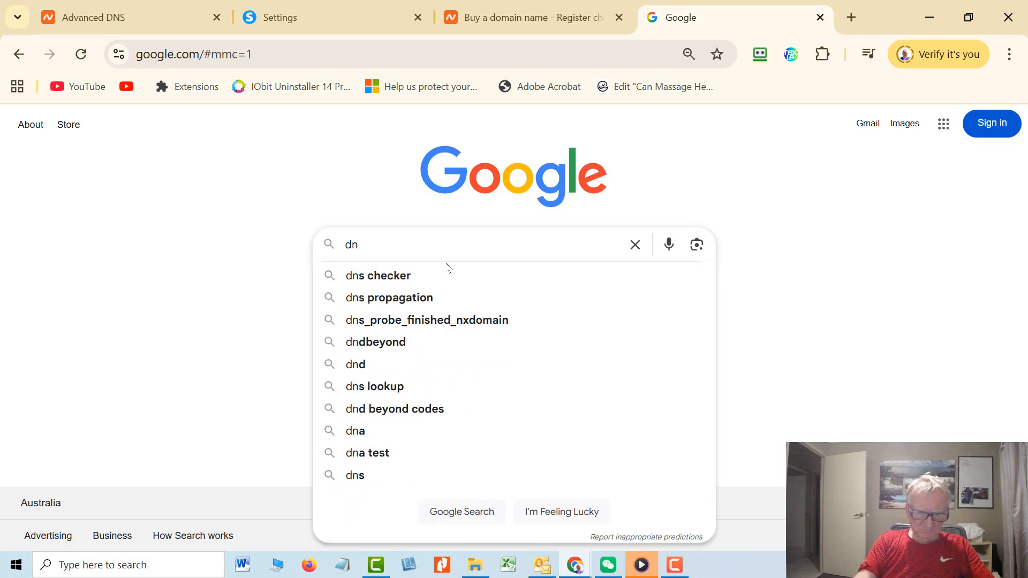
text(s checker)
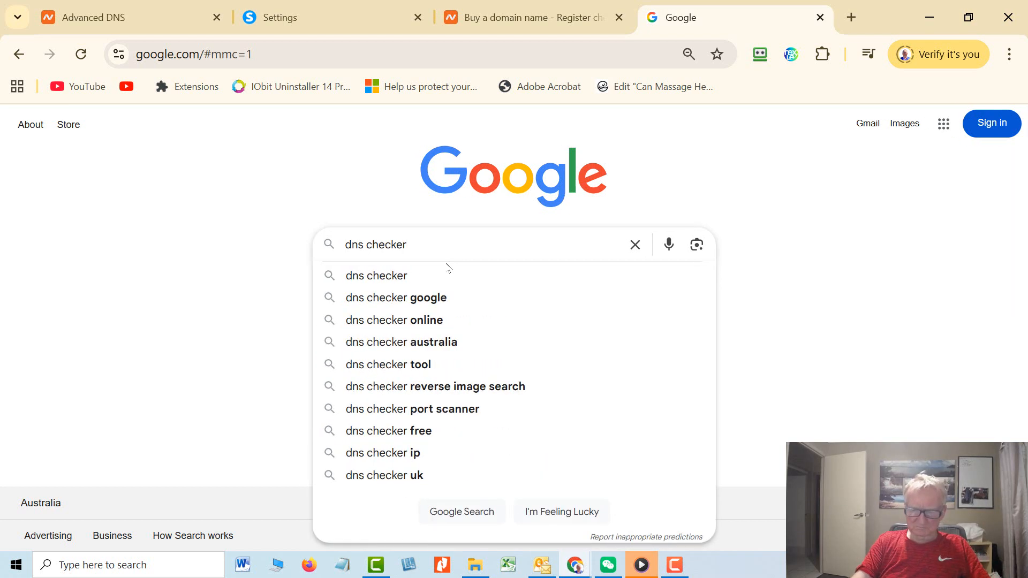
key(Return)
click(240, 252)
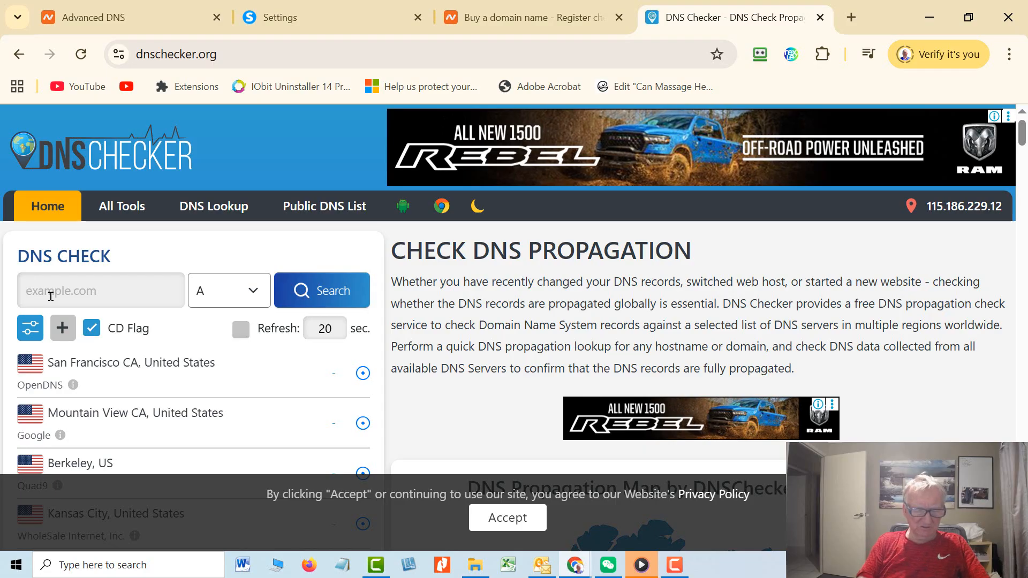
click(51, 296)
text(www)
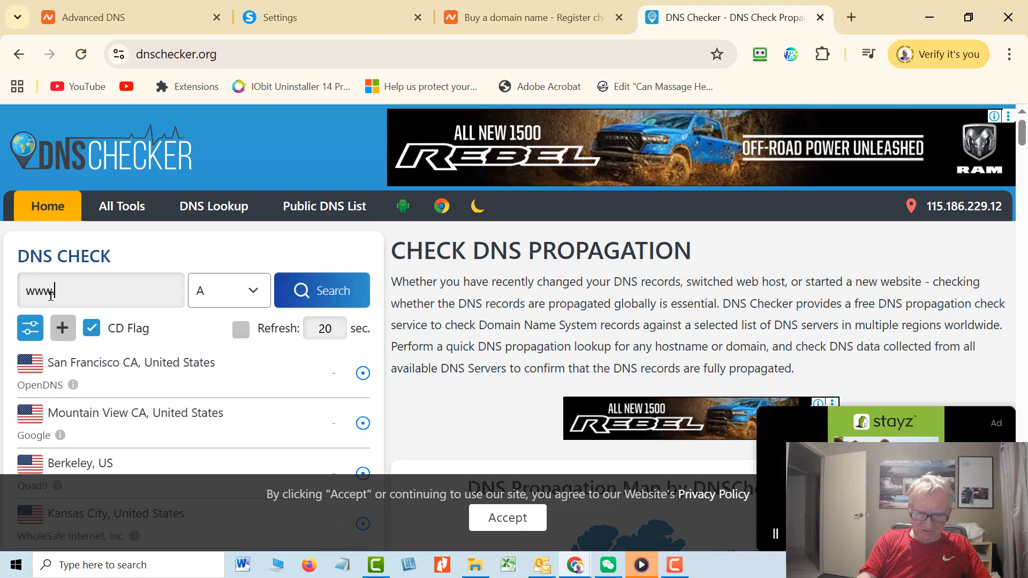
text(.fut)
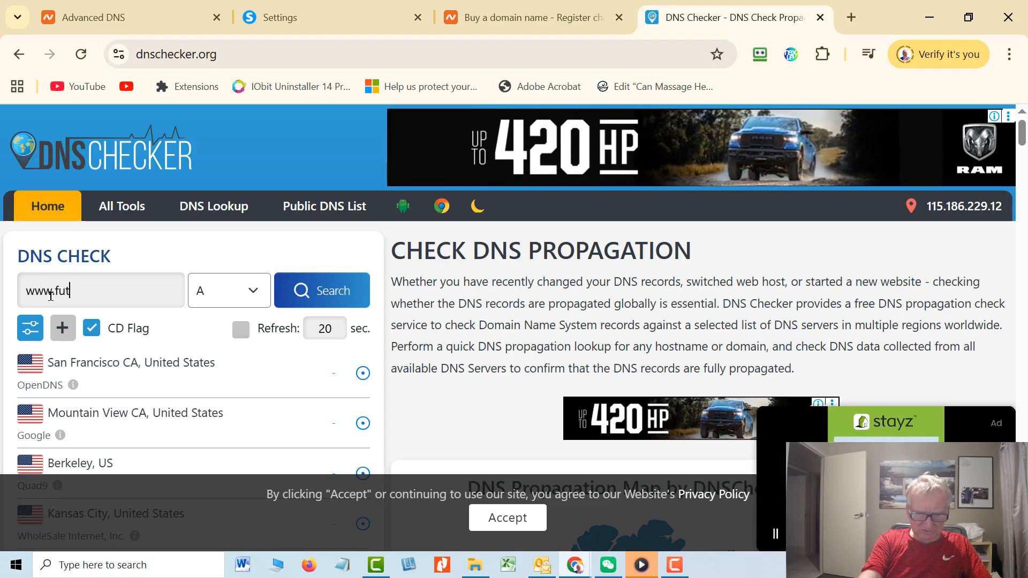
text(u)
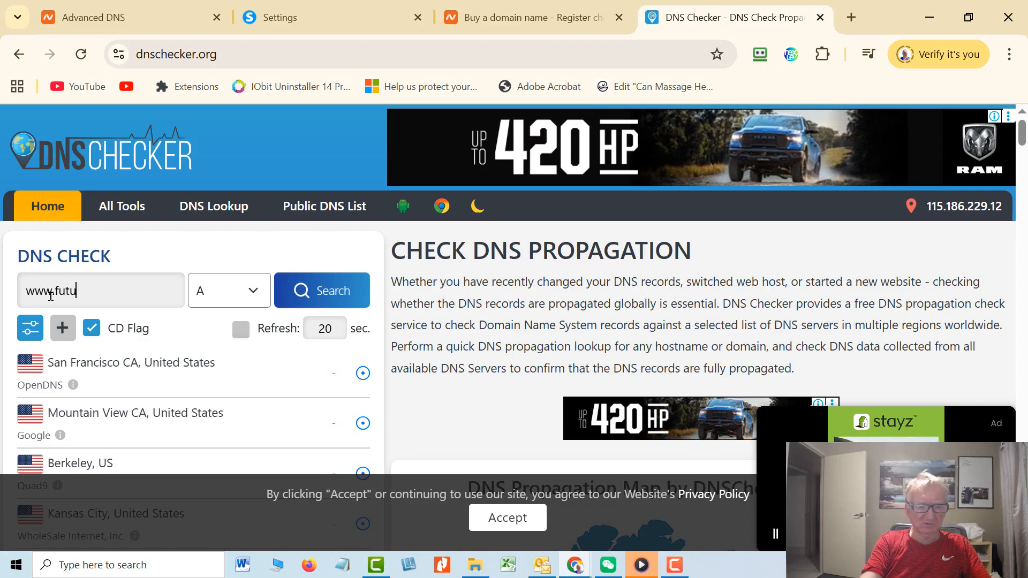
text(reaf)
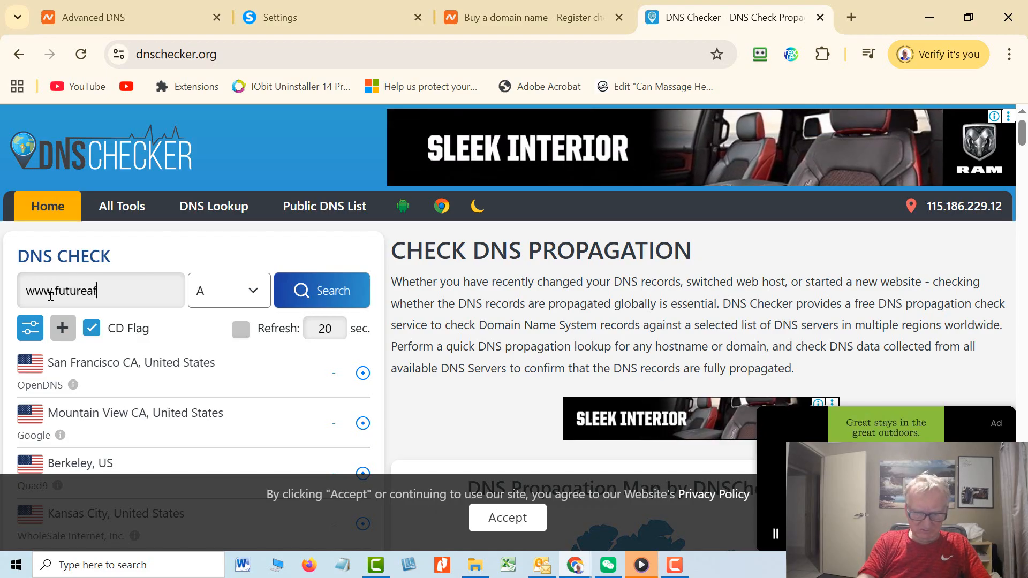
text(f.com)
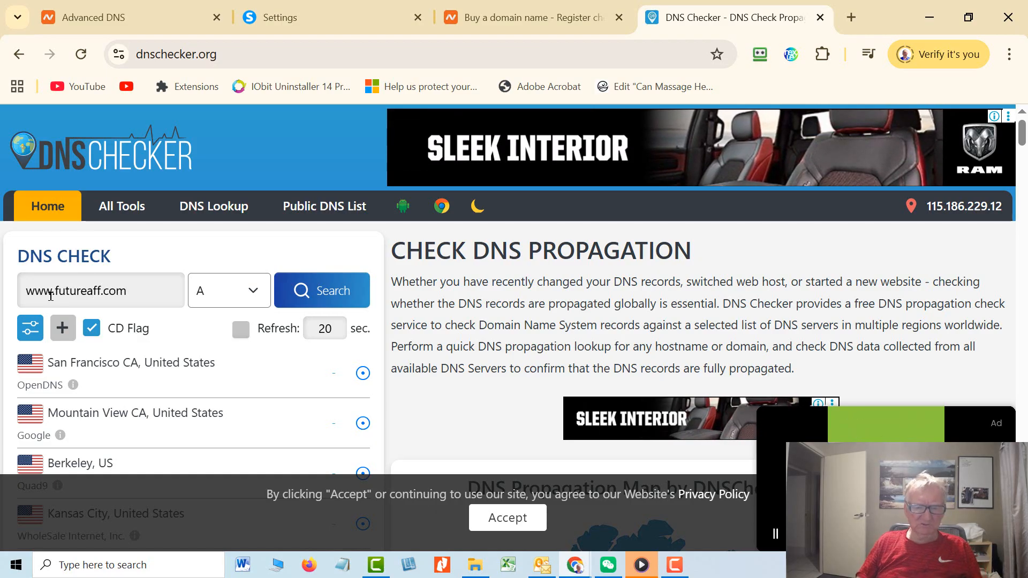
click(328, 291)
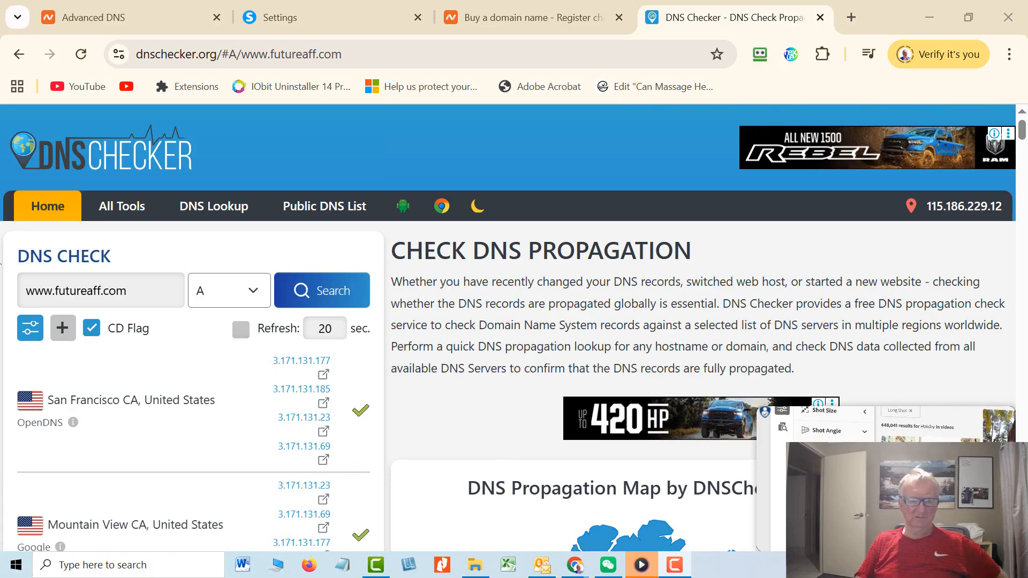
scroll(303, 325, down, 6)
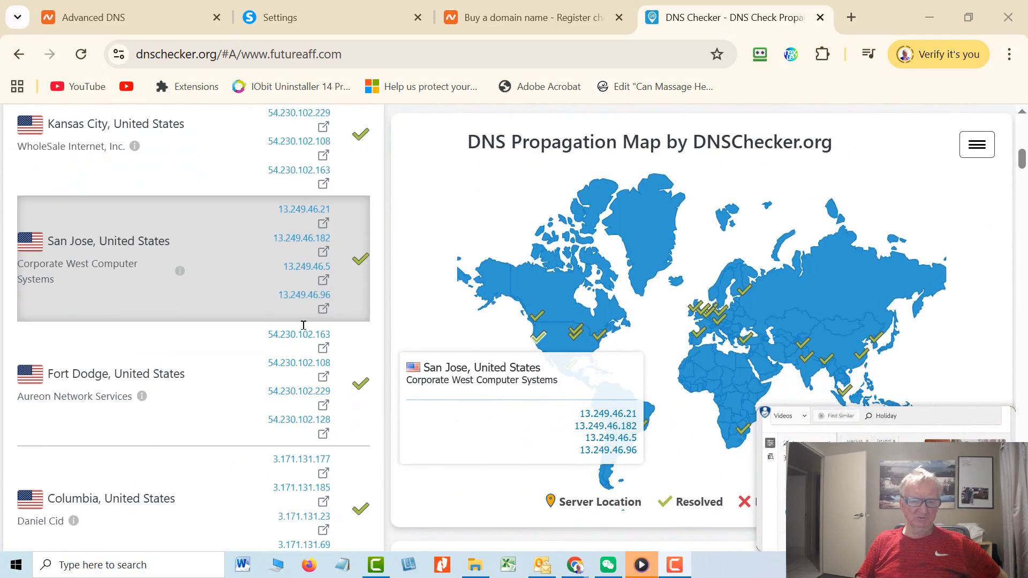
scroll(303, 325, down, 6)
scroll(305, 330, up, 12)
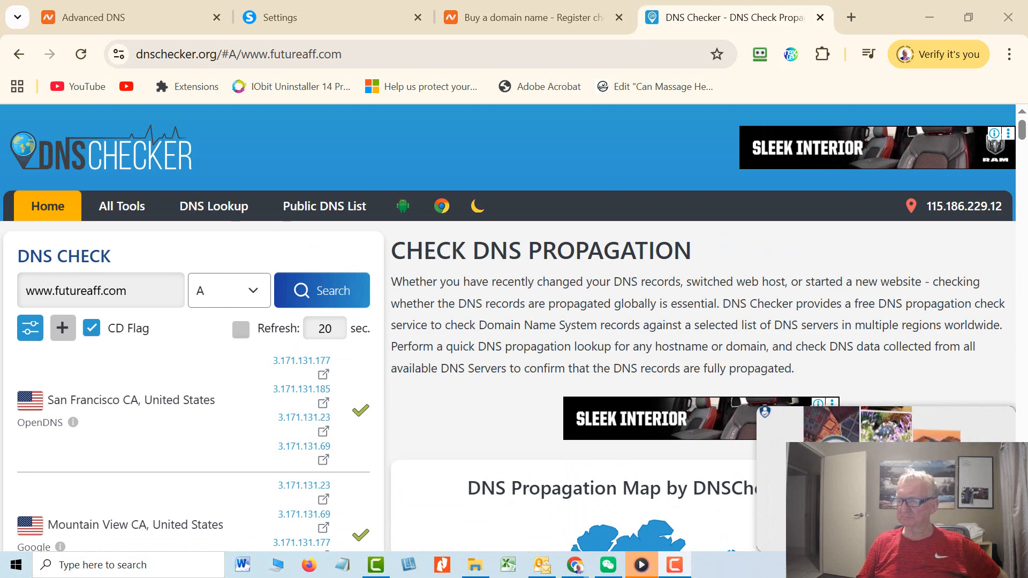
key(ctrl+w)
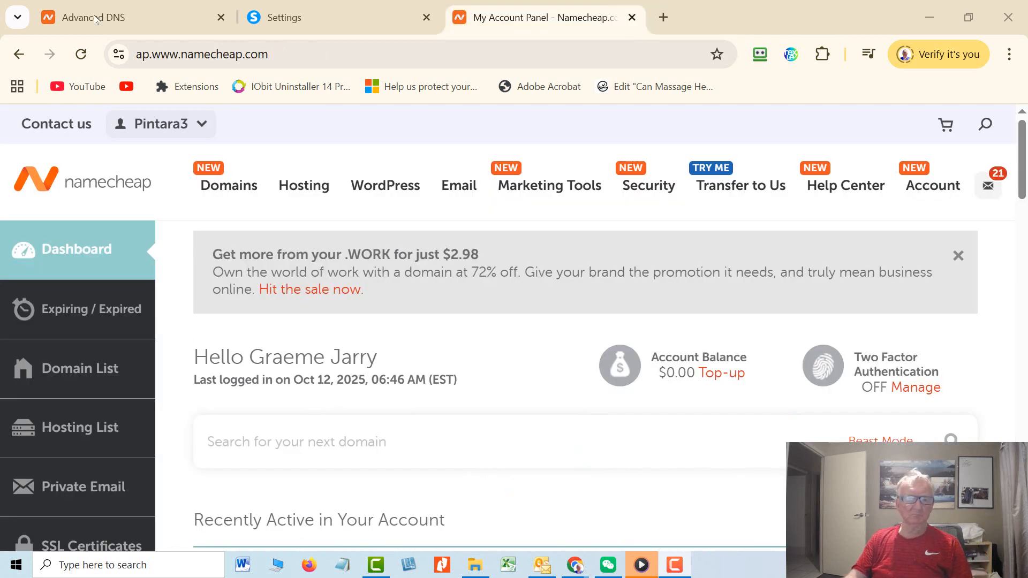
click(276, 19)
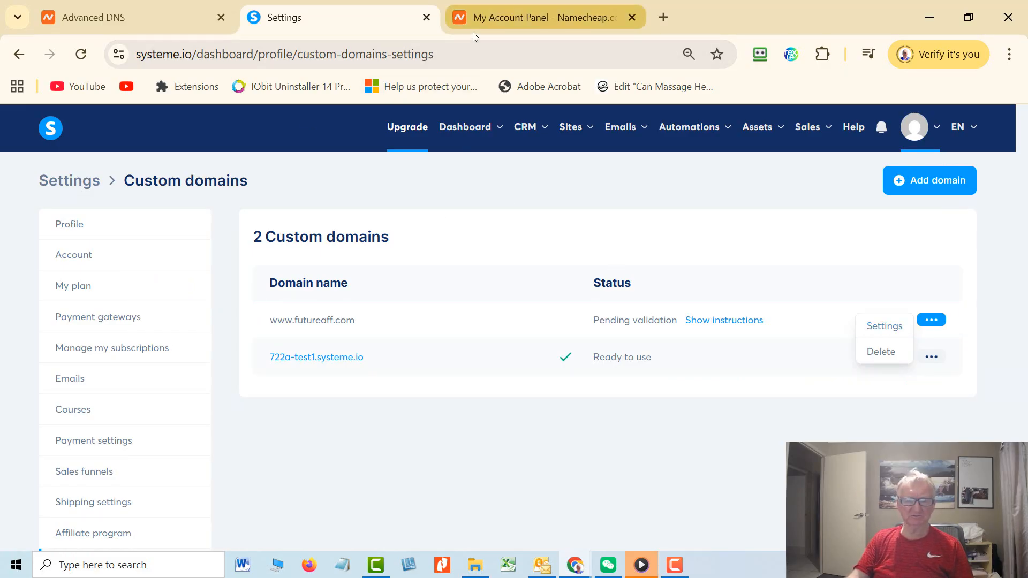
click(478, 60)
key(Return)
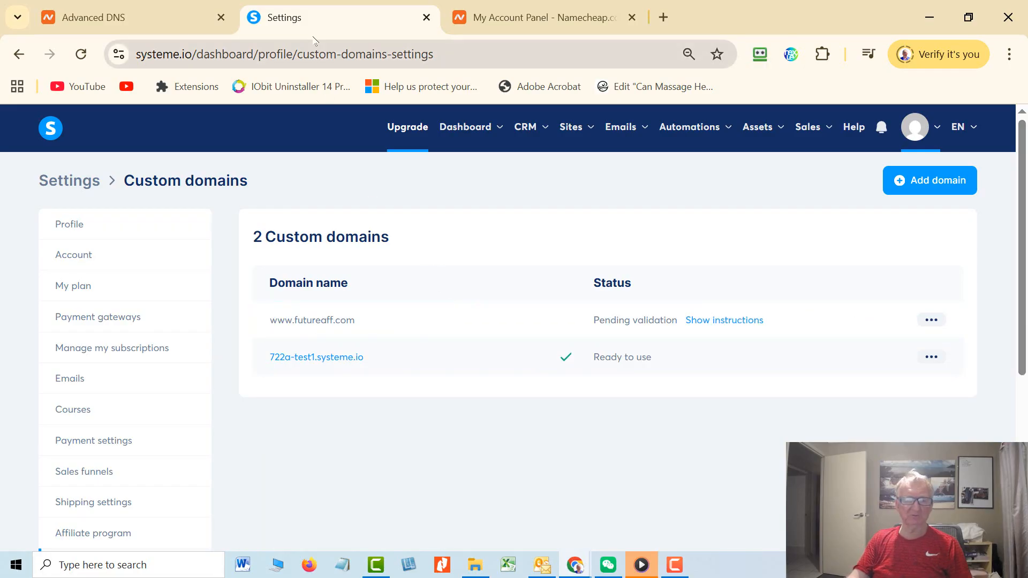
Look over futureaff.com's Namecheap DNS records once more.
click(134, 22)
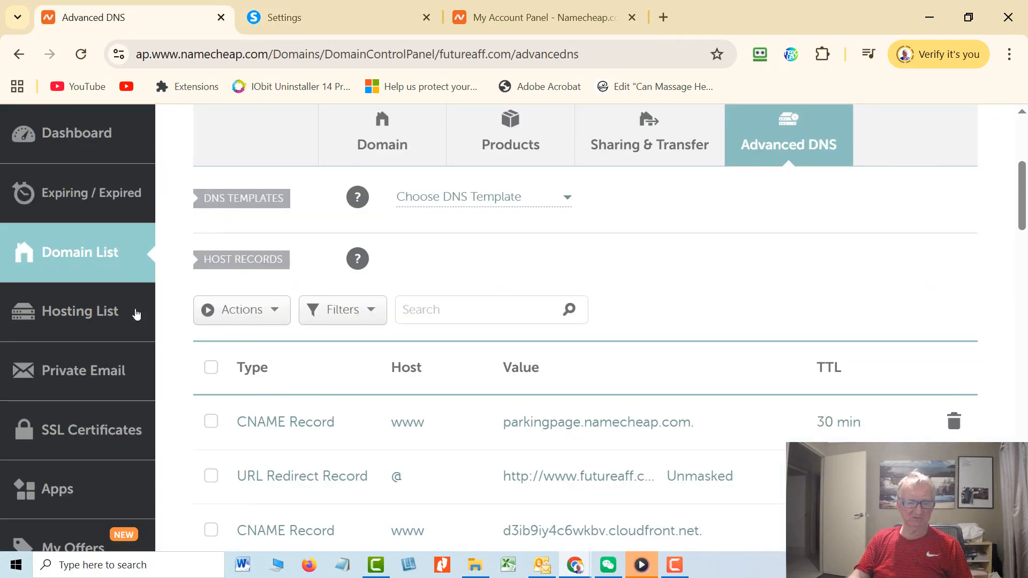
scroll(118, 348, down, 3)
scroll(69, 369, up, 4)
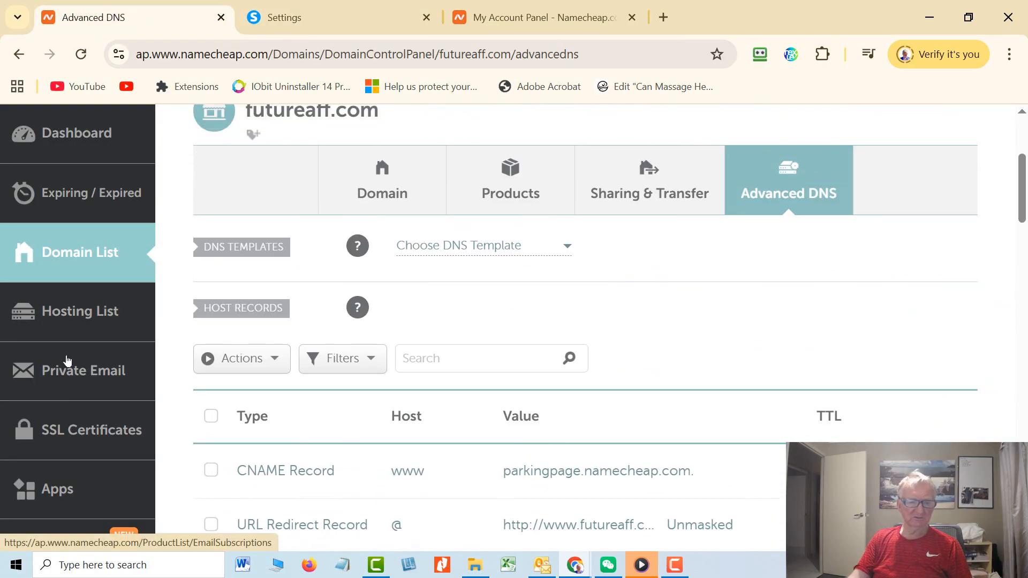
scroll(331, 191, down, 5)
From the Namecheap dashboard, go to Private Email and start the free trial.
click(536, 17)
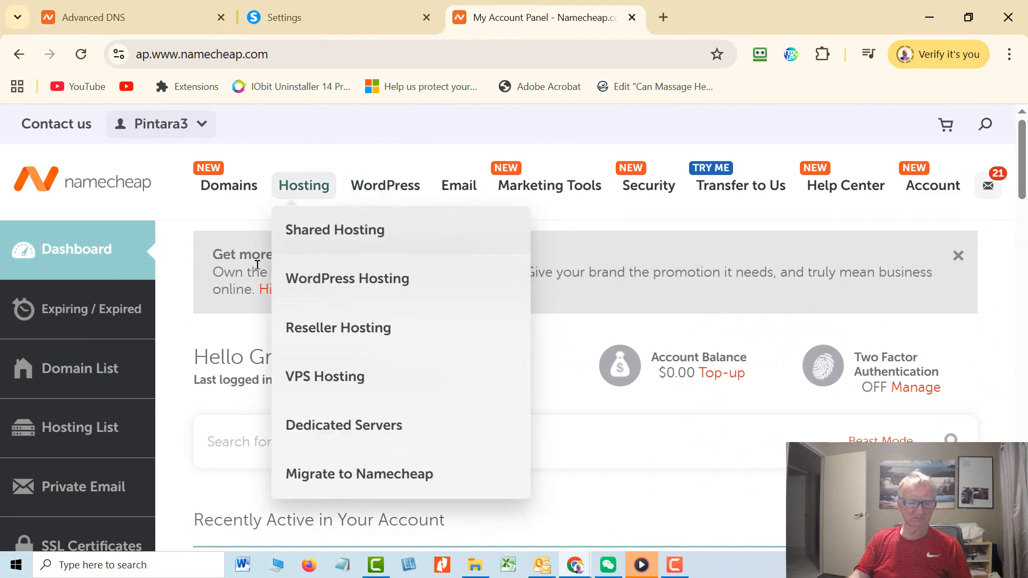
scroll(144, 393, down, 2)
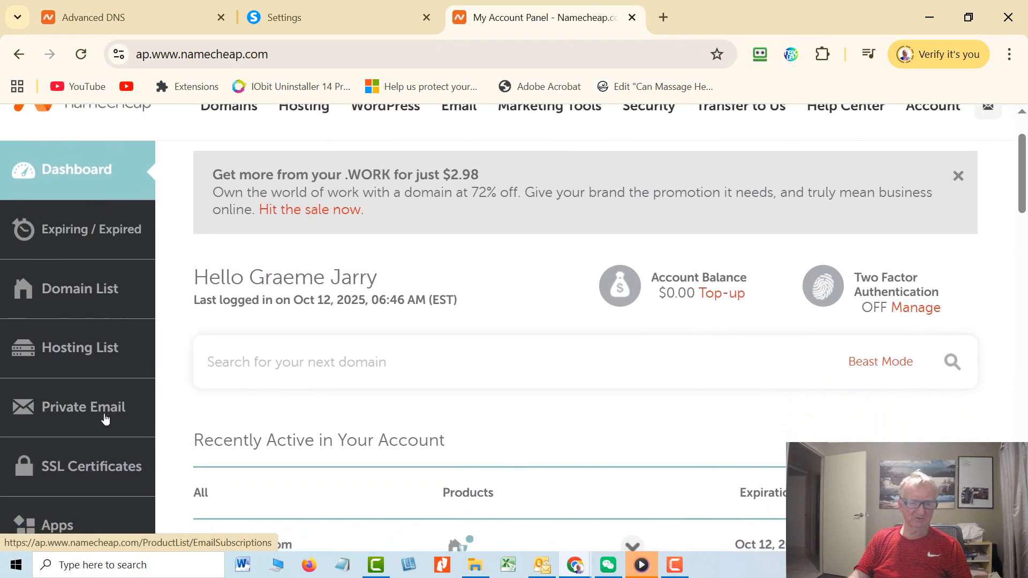
click(104, 418)
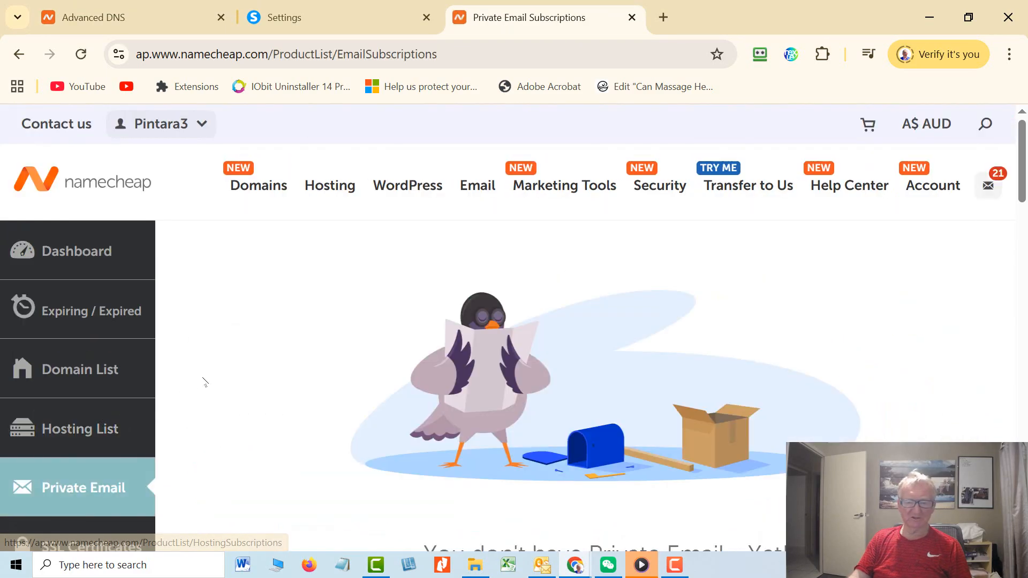
scroll(557, 325, down, 5)
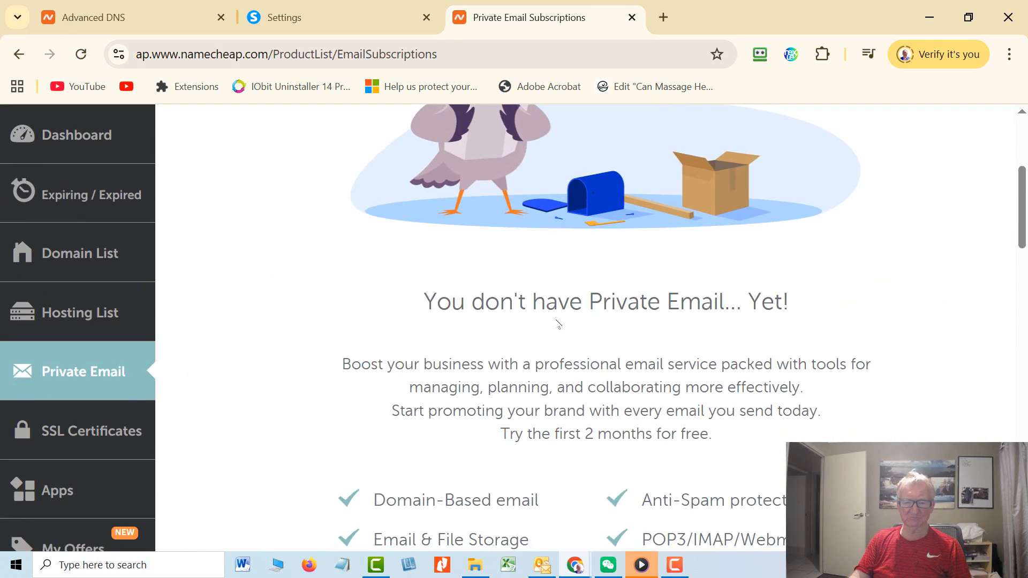
scroll(577, 318, down, 3)
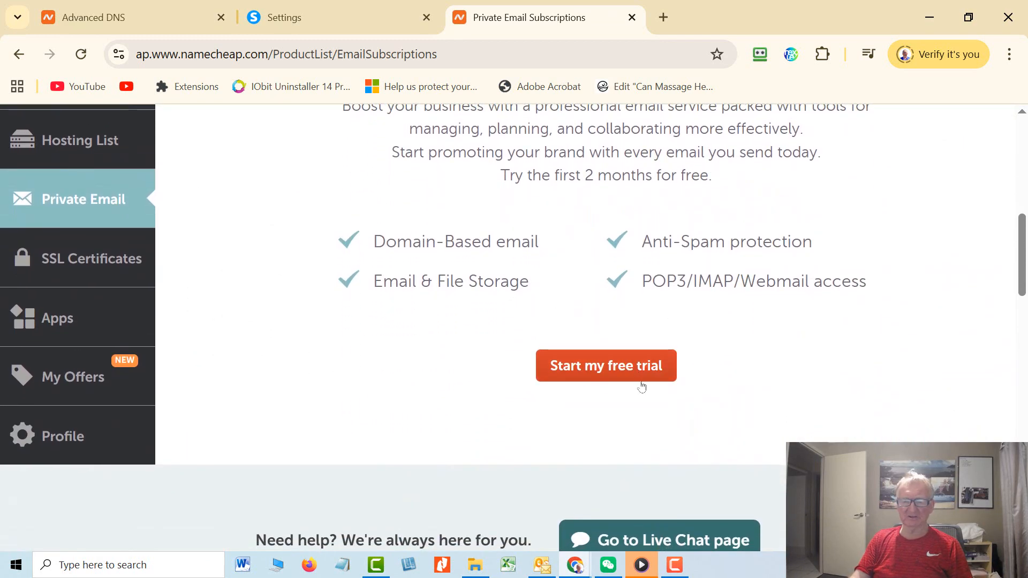
click(632, 367)
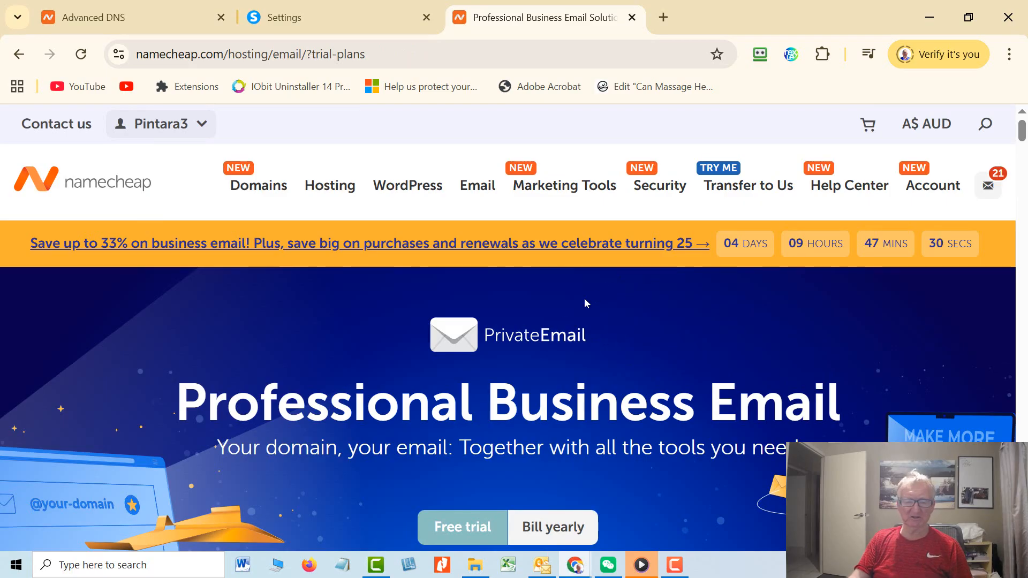
Choose the Ultimate Email free trial plan.
scroll(536, 341, down, 5)
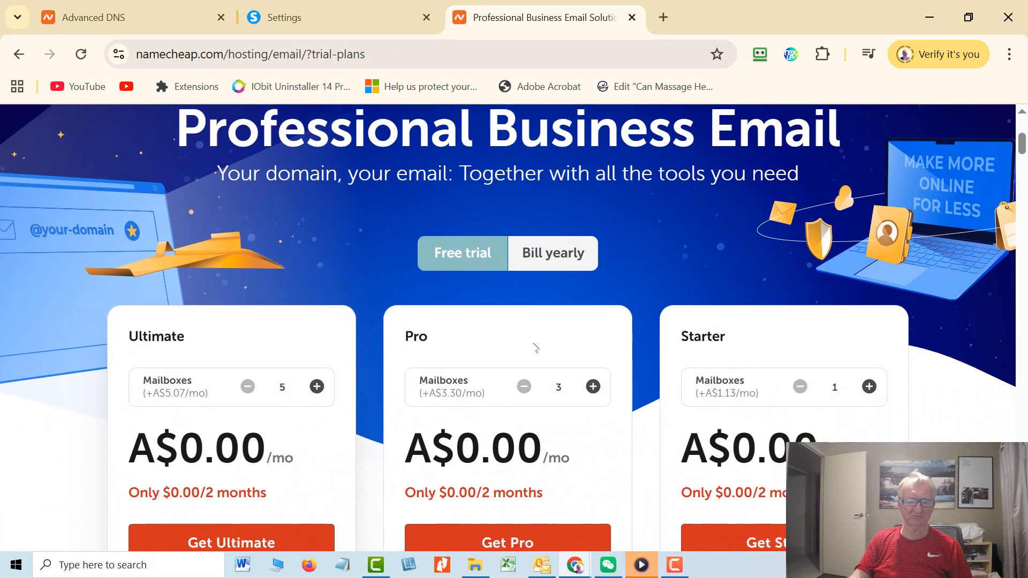
scroll(532, 344, down, 1)
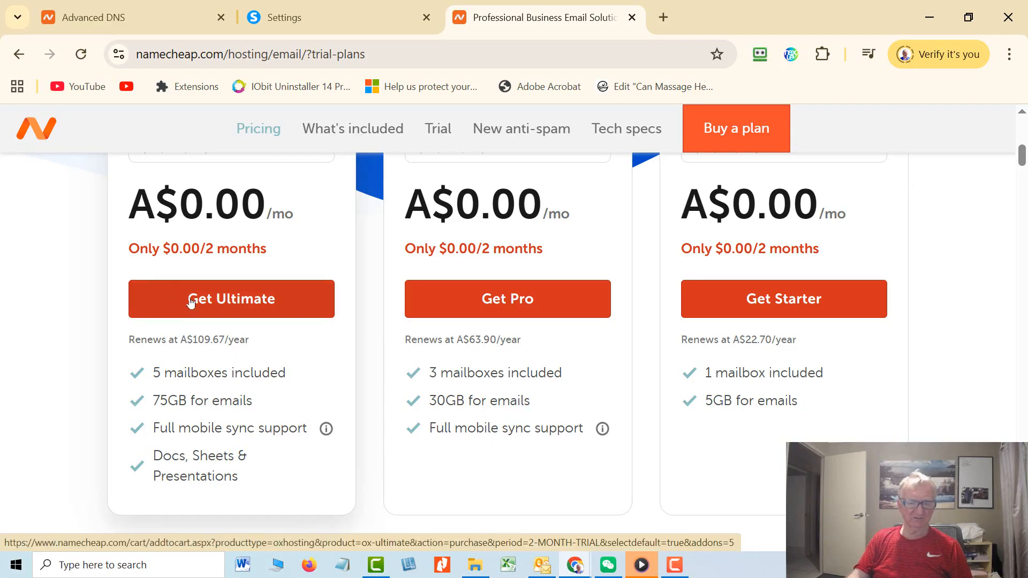
click(191, 303)
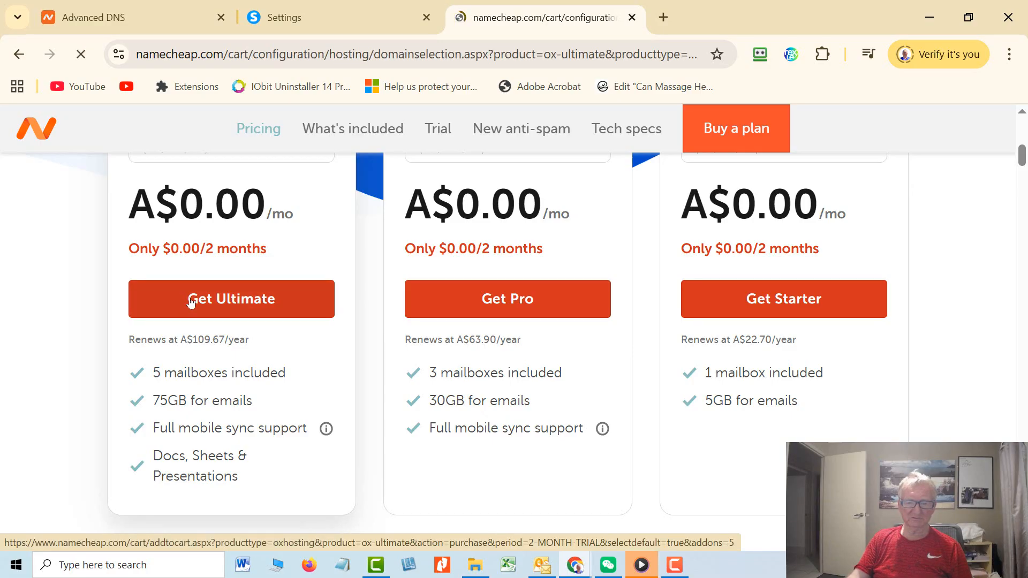
Attach the trial to futureaff.com, a domain already owned at Namecheap, and continue.
scroll(465, 278, down, 3)
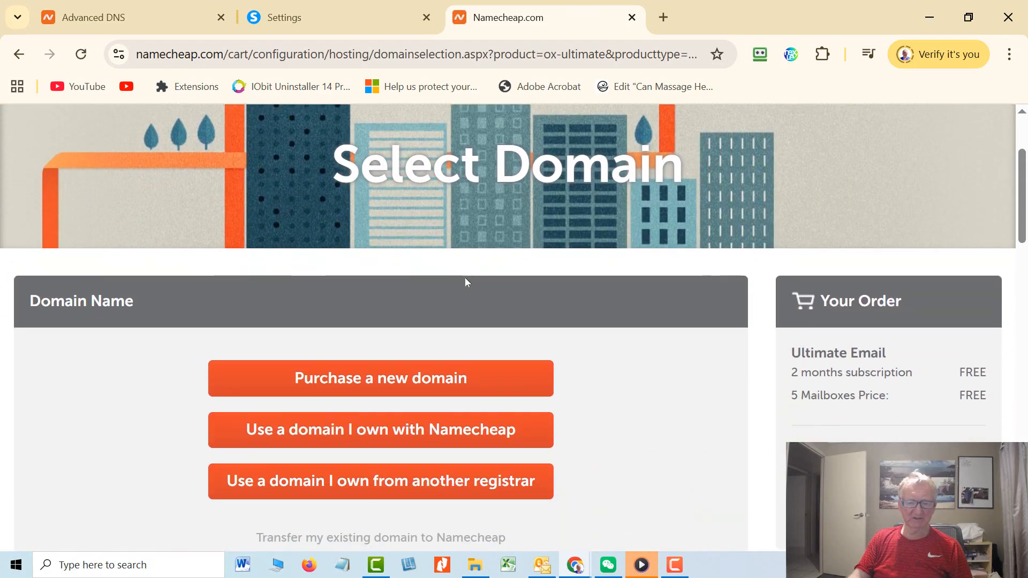
scroll(510, 292, down, 2)
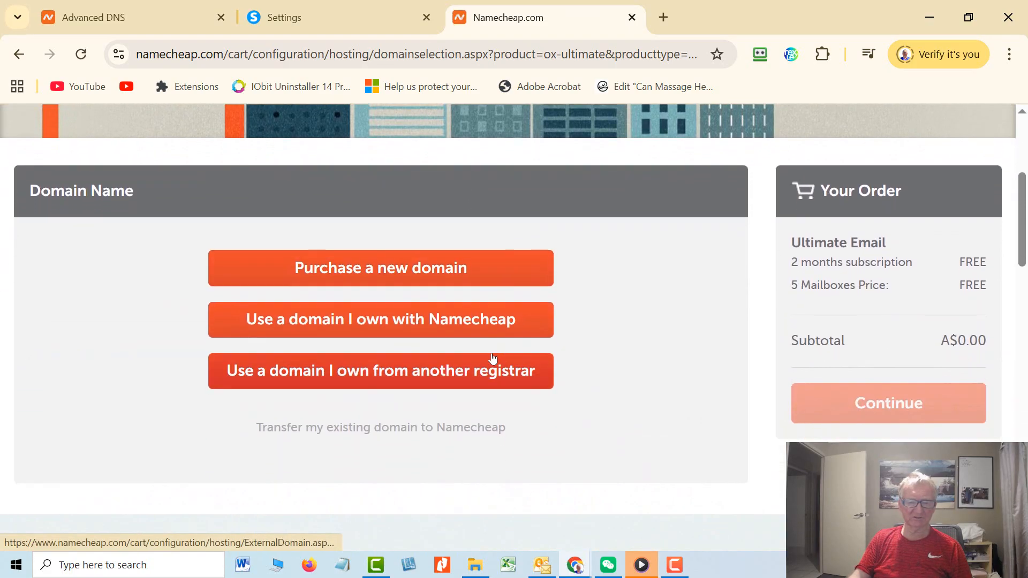
click(430, 315)
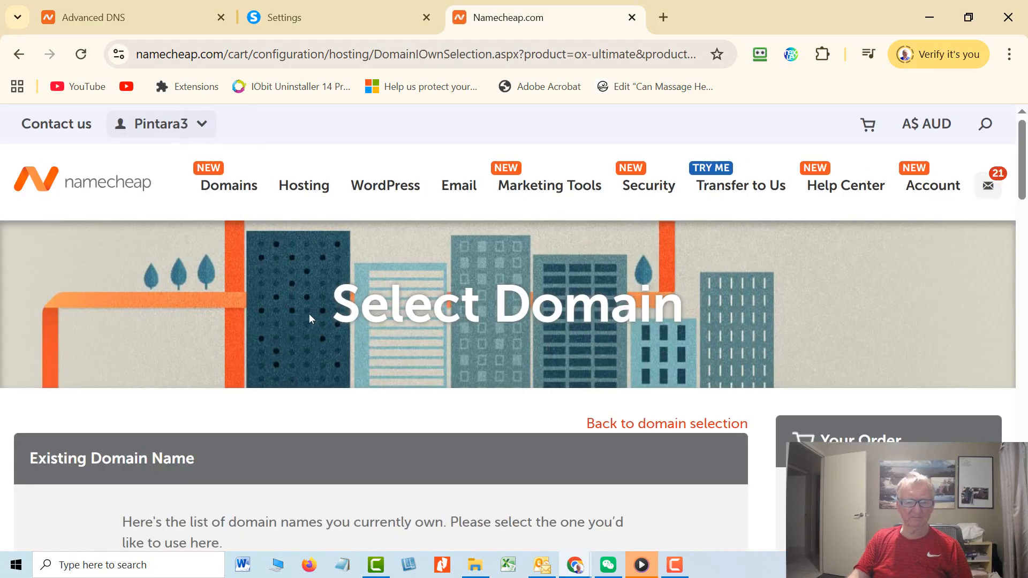
scroll(289, 317, down, 5)
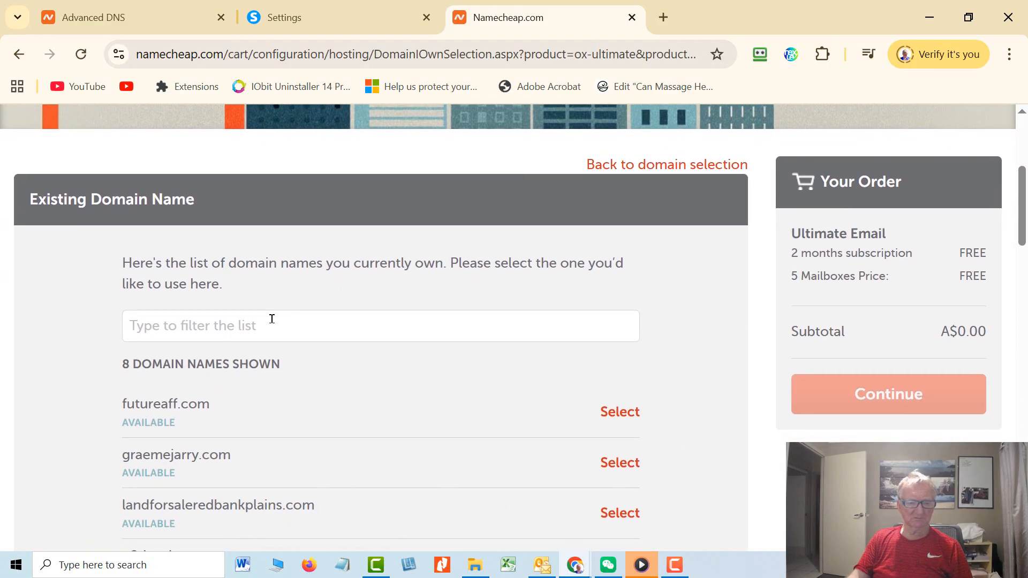
click(272, 319)
click(628, 415)
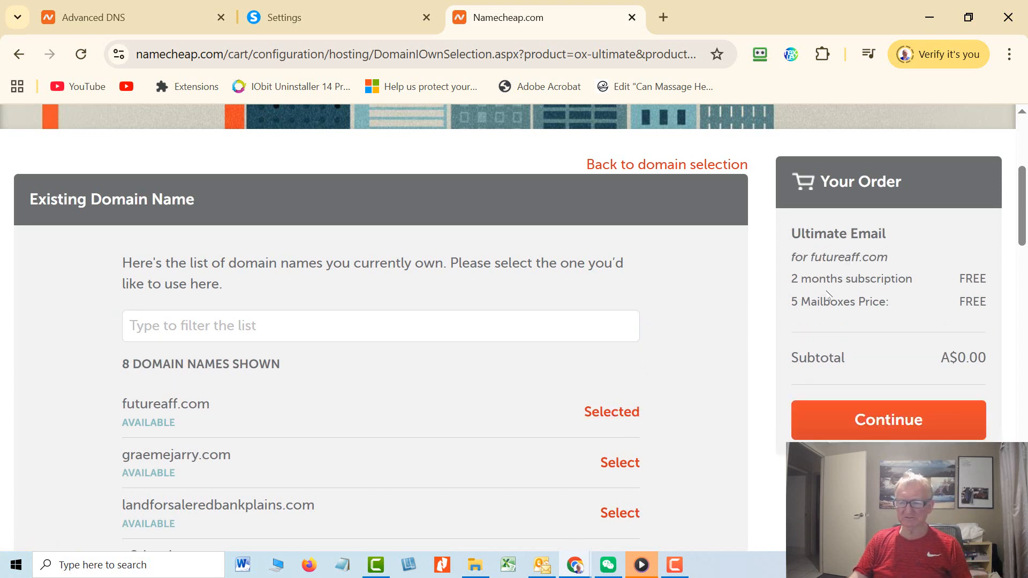
click(893, 428)
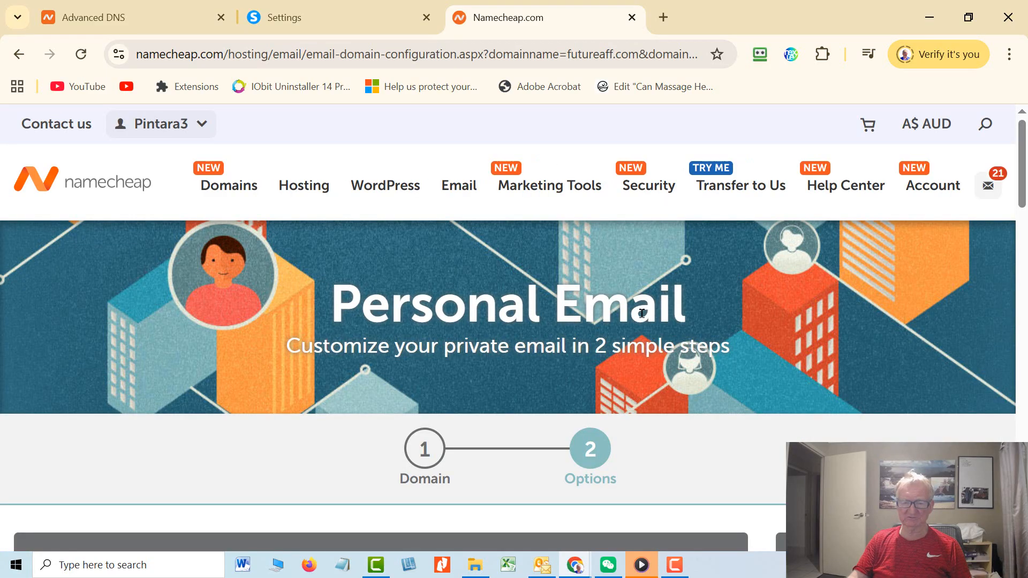
Pay for the free Ultimate Email order for futureaff.com and proceed to mailbox creation.
scroll(650, 312, down, 4)
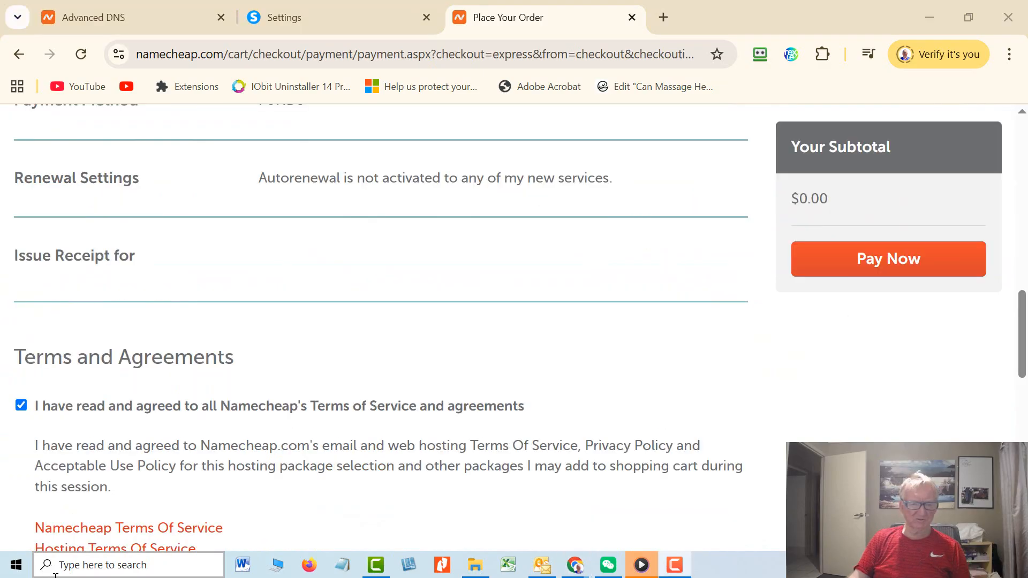
scroll(61, 237, down, 3)
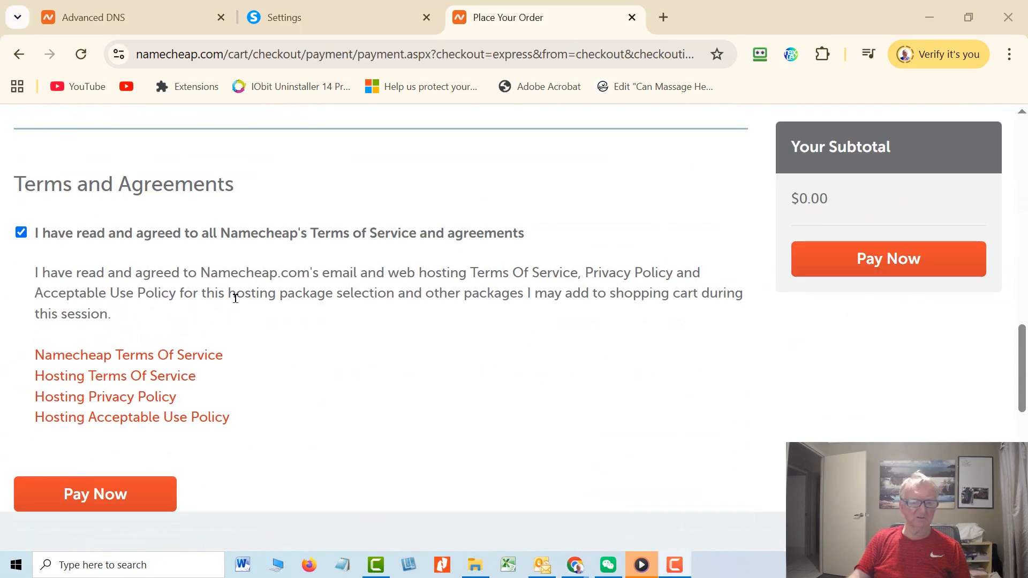
click(145, 498)
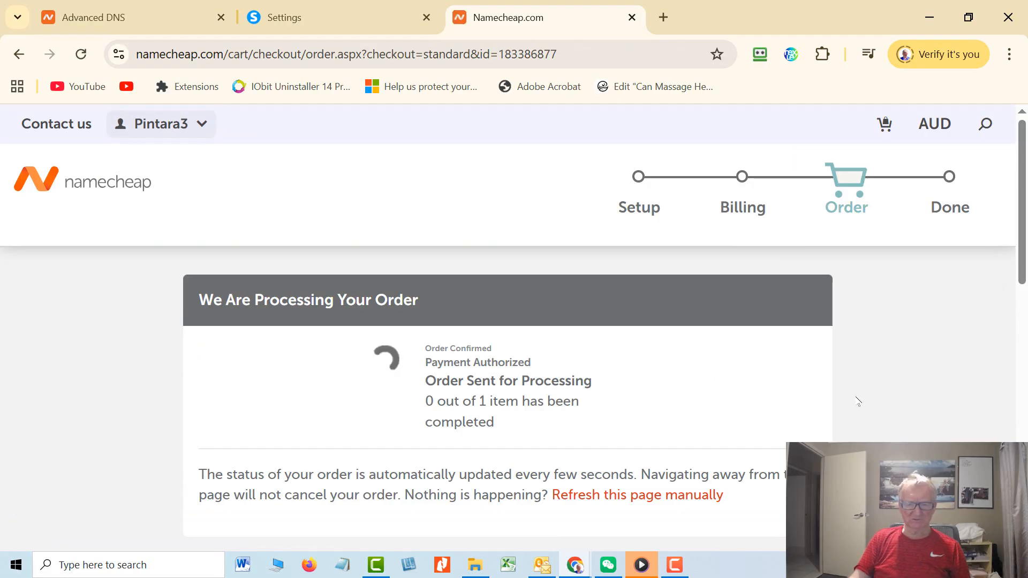
scroll(858, 401, down, 1)
scroll(858, 401, down, 2)
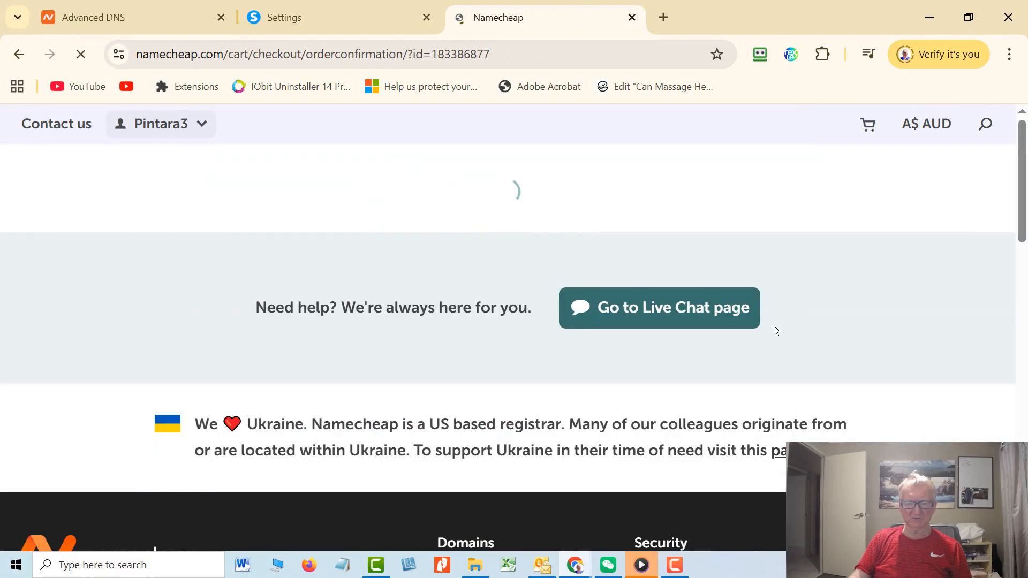
scroll(837, 388, down, 1)
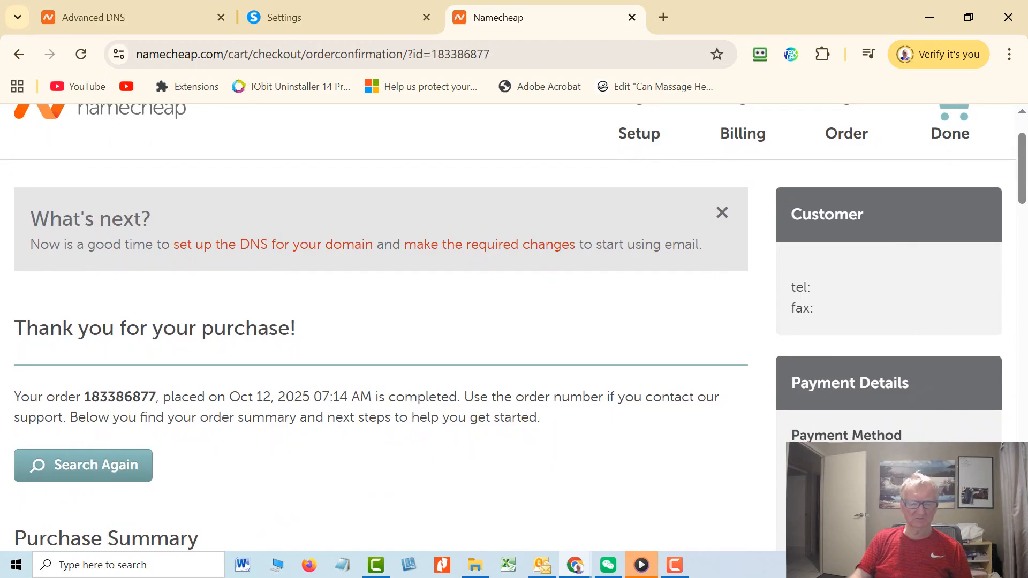
scroll(514, 326, down, 2)
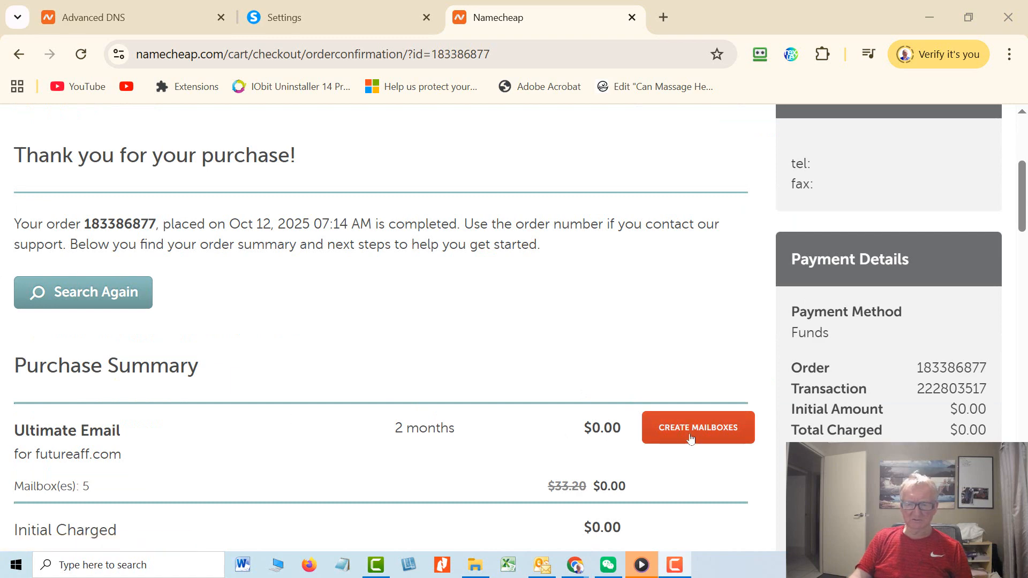
click(710, 433)
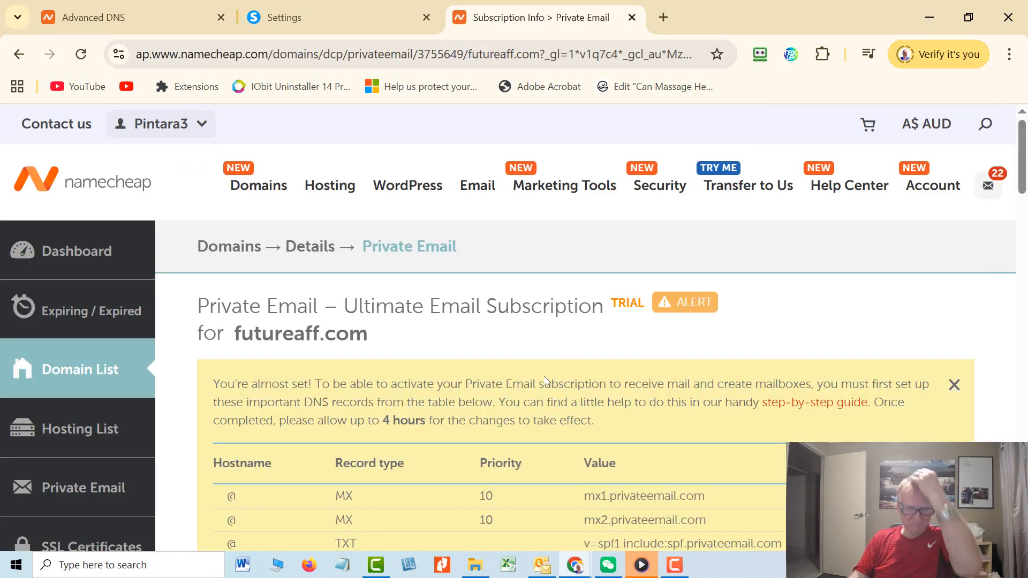
Create a futureaff.com mailbox with its name and password, declining RoboForm's password save.
scroll(523, 405, down, 2)
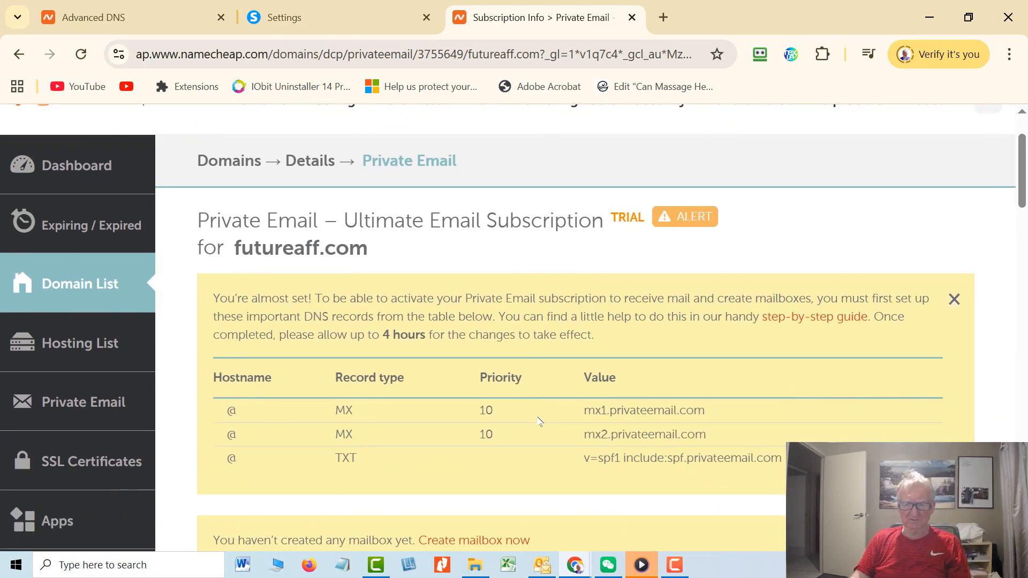
scroll(538, 421, down, 3)
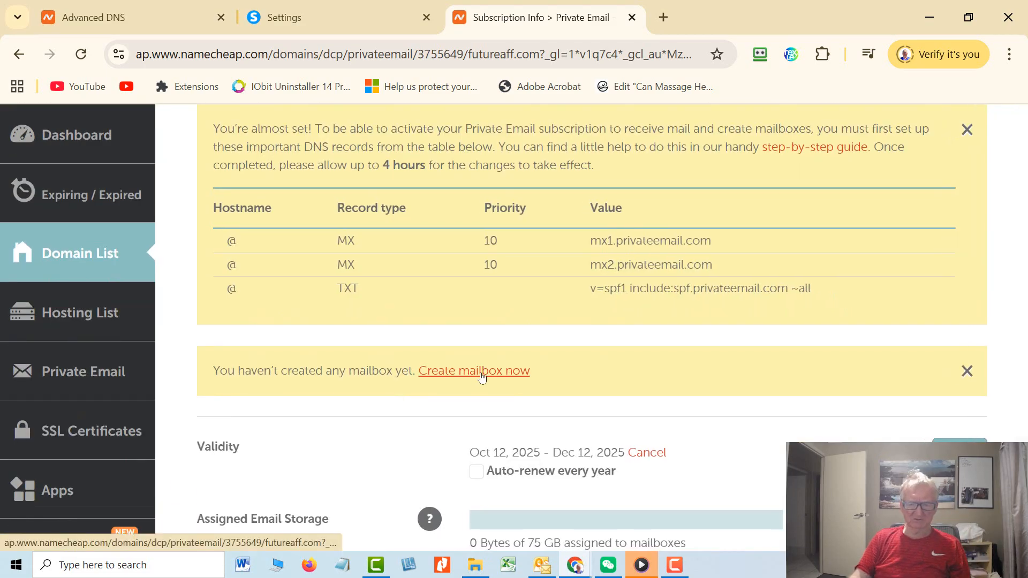
click(481, 378)
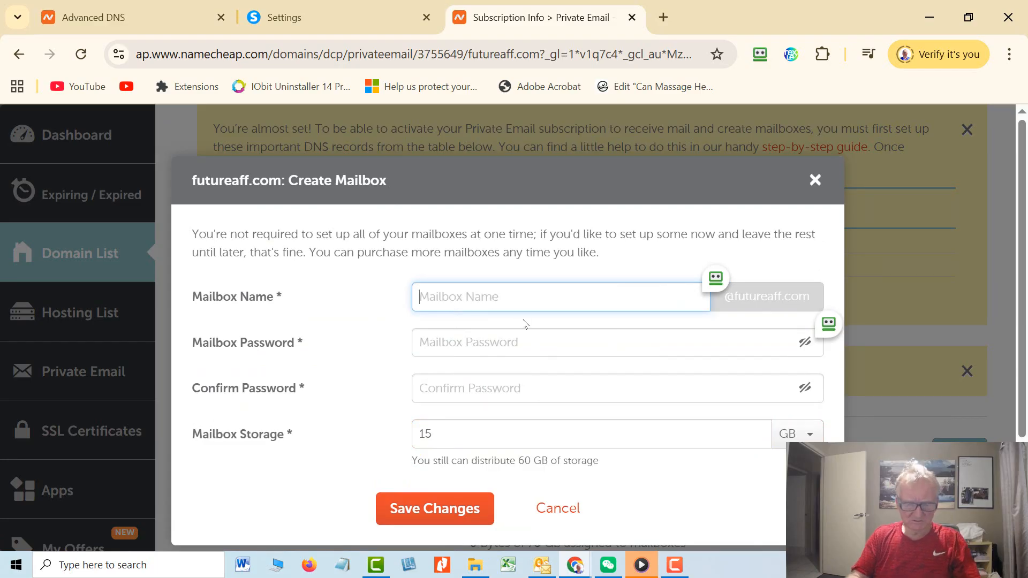
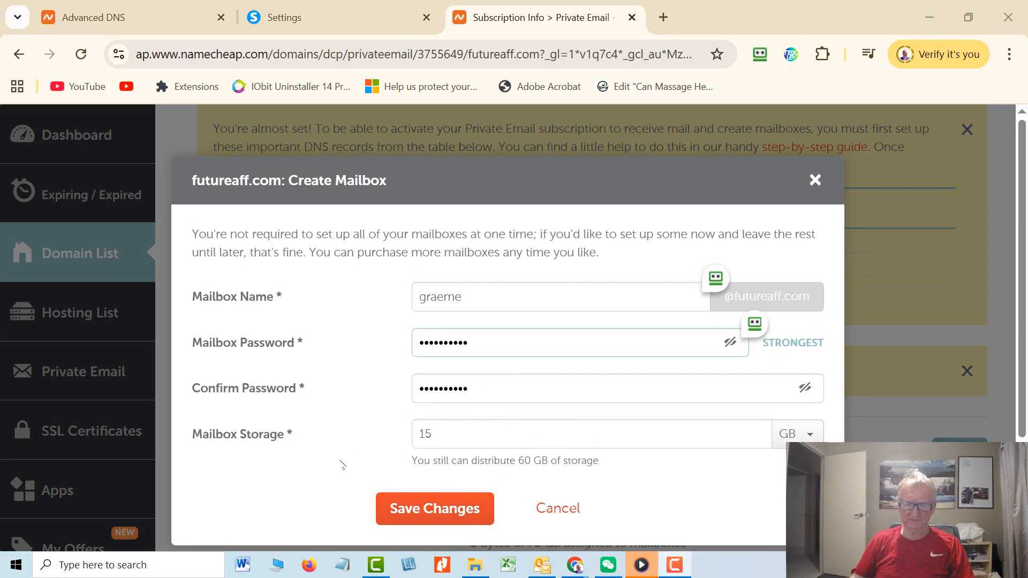
click(435, 508)
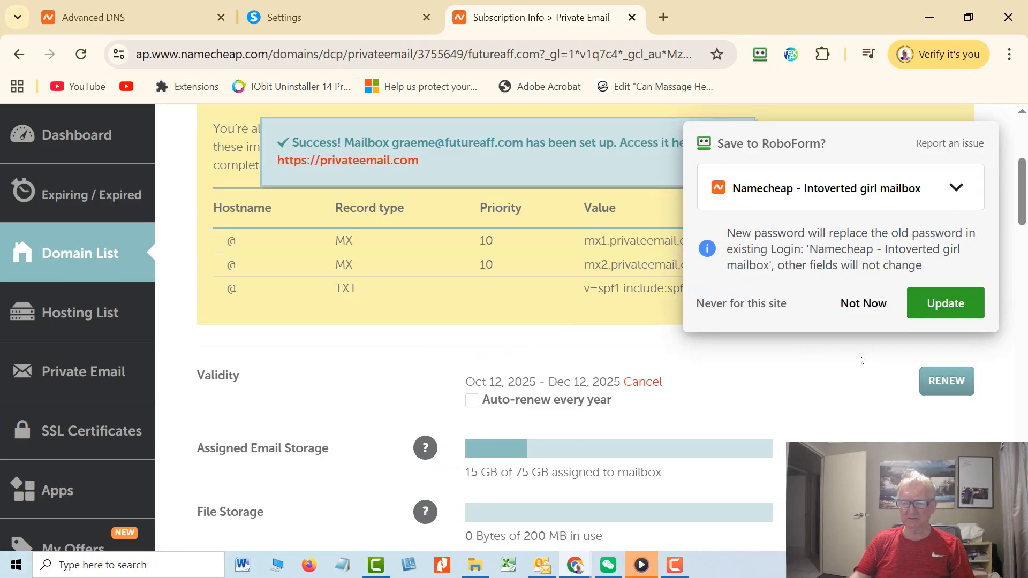
click(857, 304)
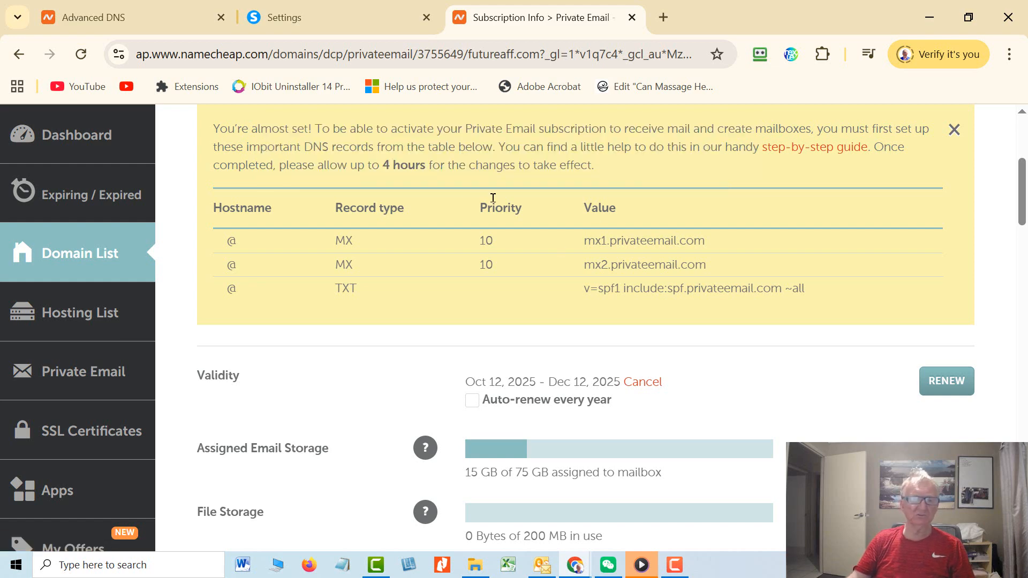
Go to systeme.io's Emails settings and select the blank Sender Email address field.
click(275, 20)
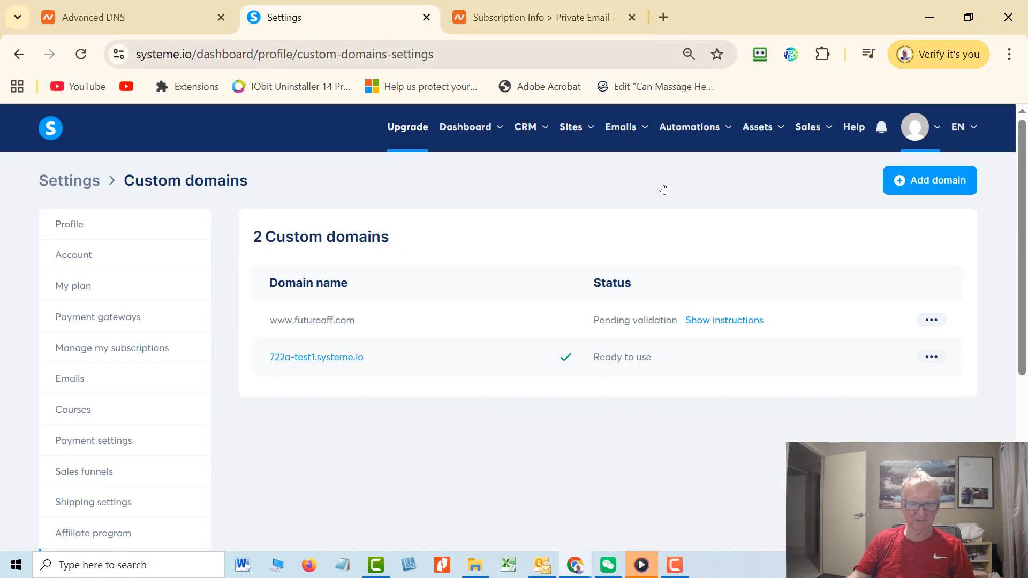
mouse_move(642, 128)
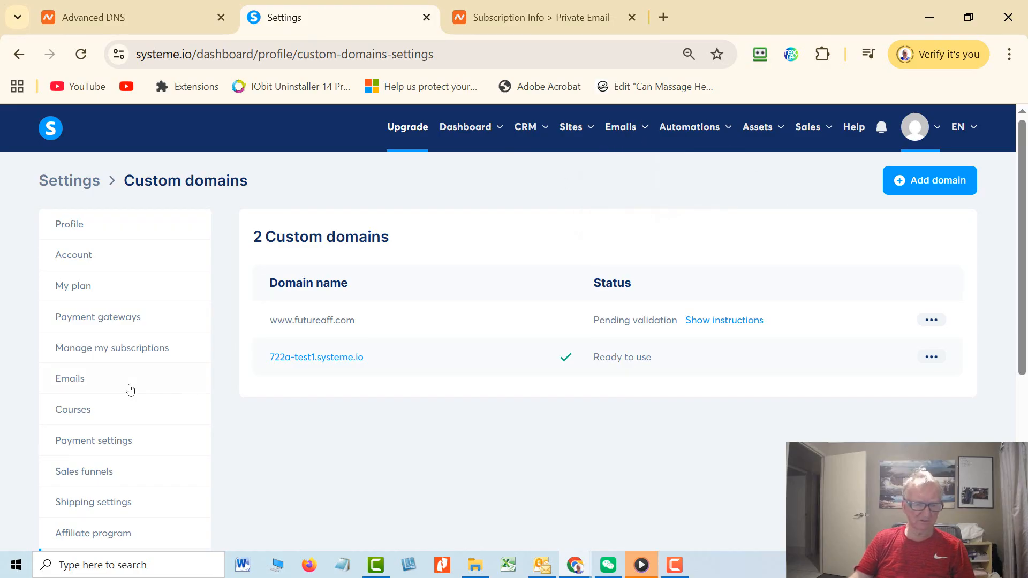
click(74, 383)
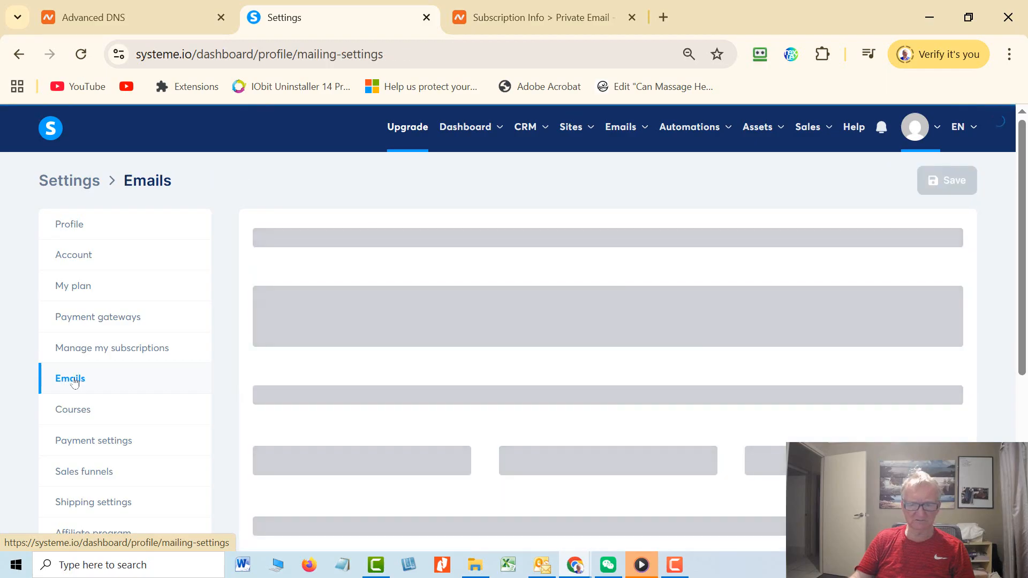
scroll(506, 195, down, 10)
scroll(502, 200, down, 5)
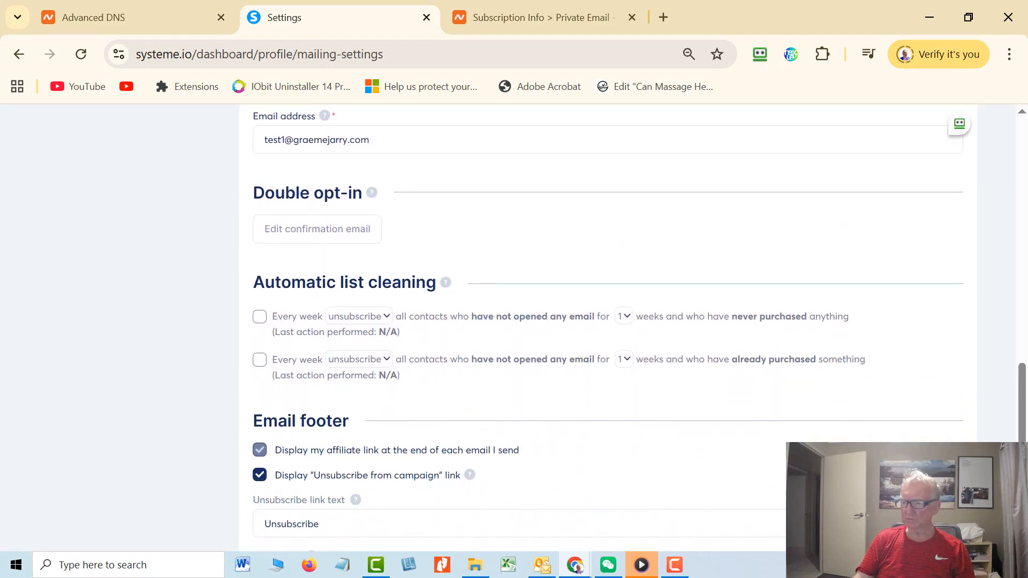
scroll(506, 321, up, 7)
click(294, 396)
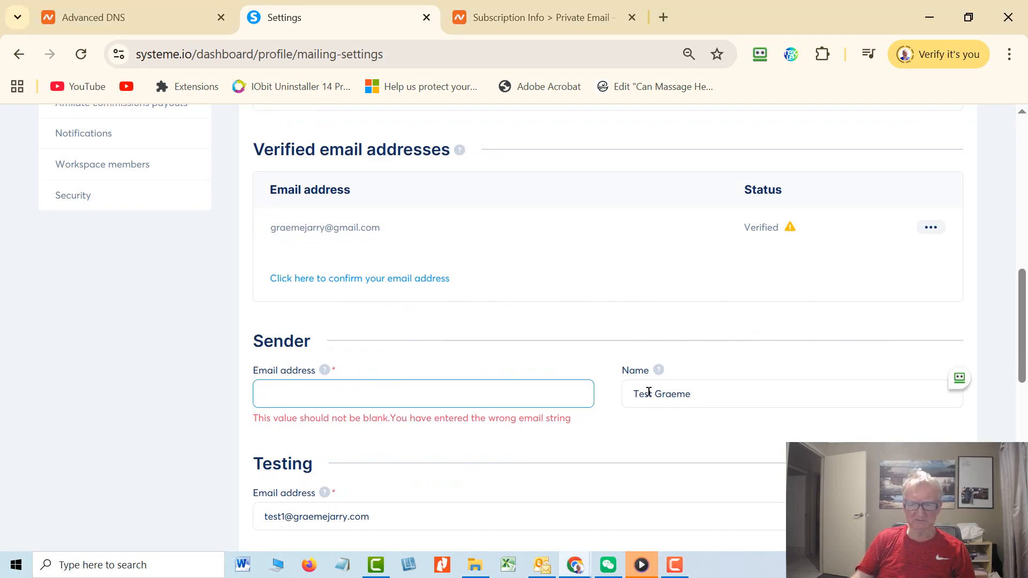
Strip 'Test' from the sender name, enter the futureaff.com mailbox as sender address, and save.
drag(656, 393, 630, 394)
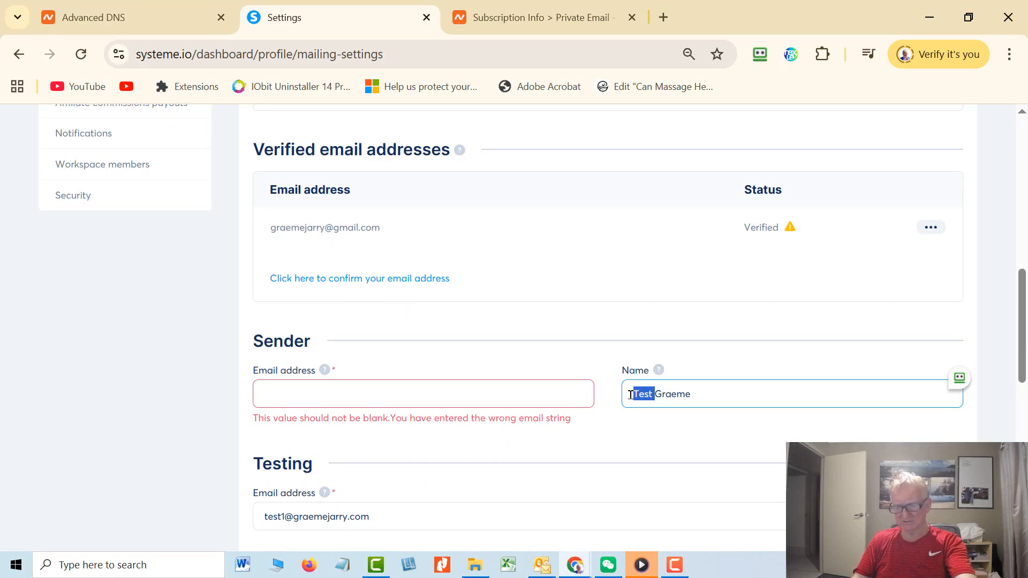
key(BackSpace)
click(381, 396)
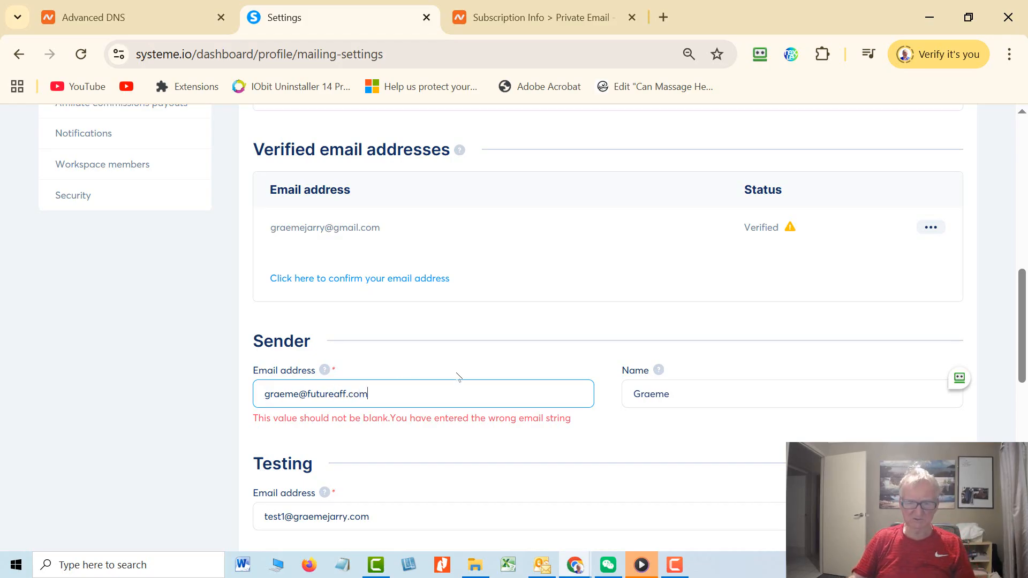
click(959, 378)
scroll(919, 279, up, 10)
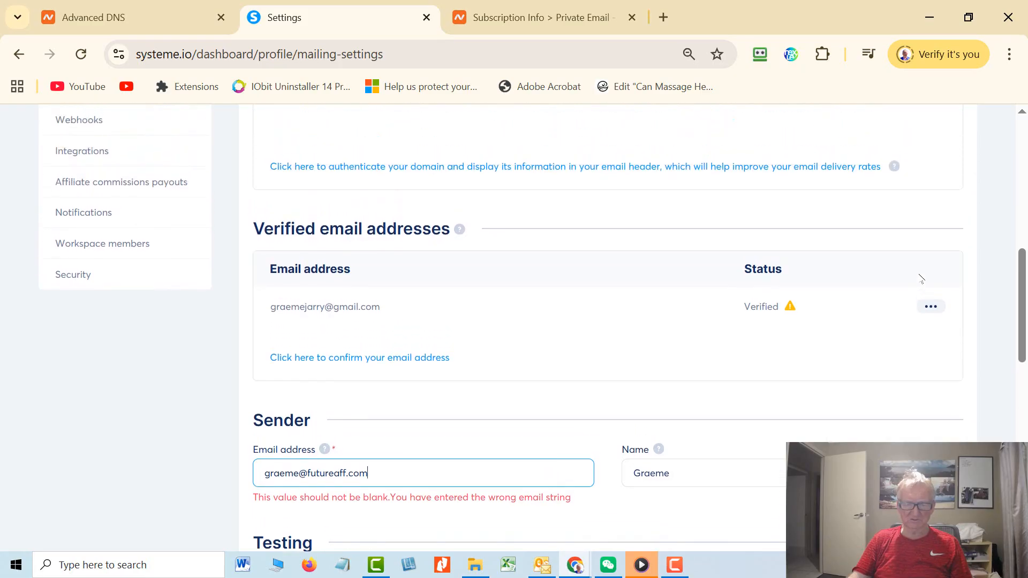
click(947, 182)
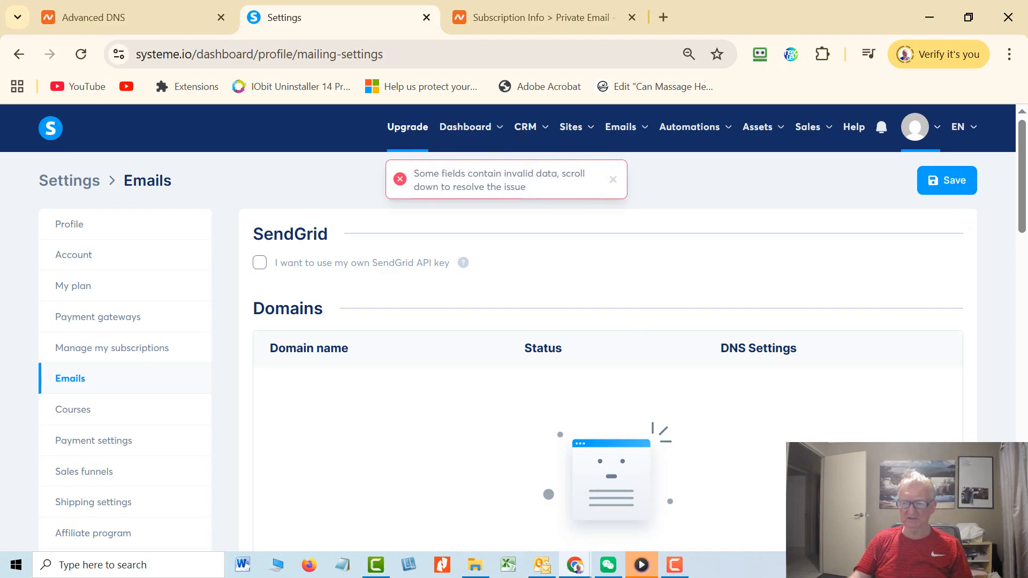
Verify the sender email, saving the futureaff.com mailbox as a new sender awaiting verification.
scroll(519, 424, down, 10)
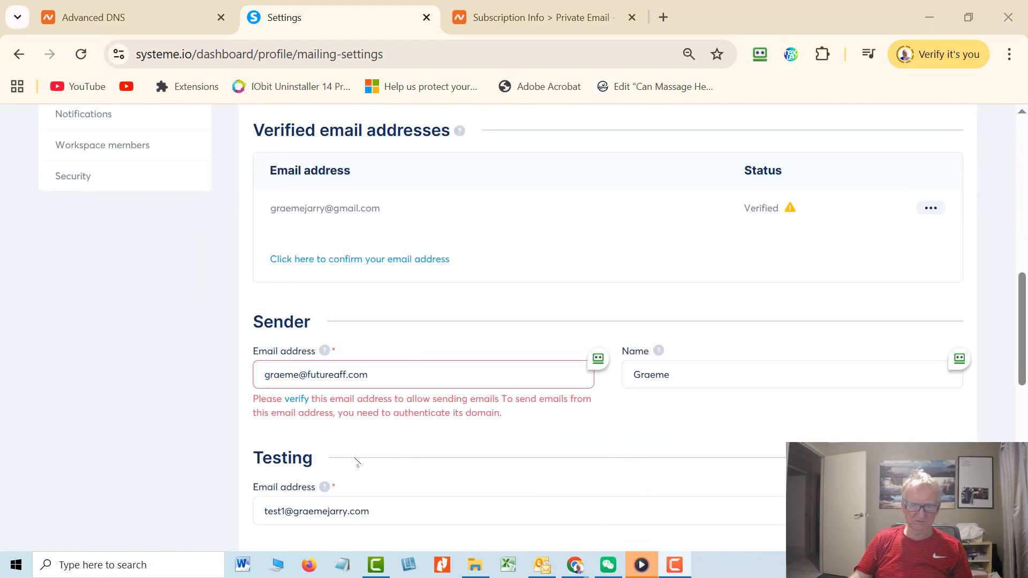
click(296, 400)
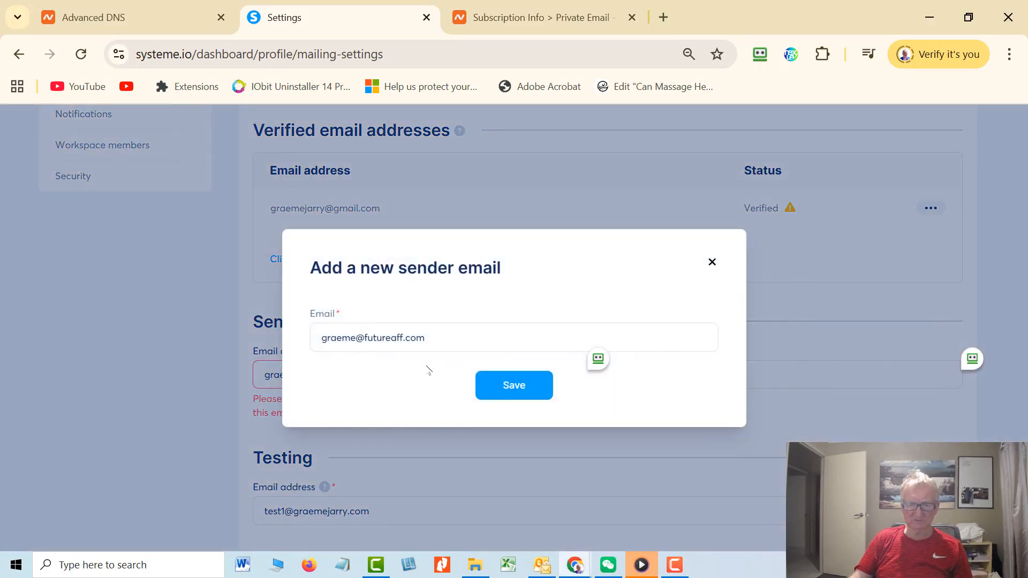
click(534, 390)
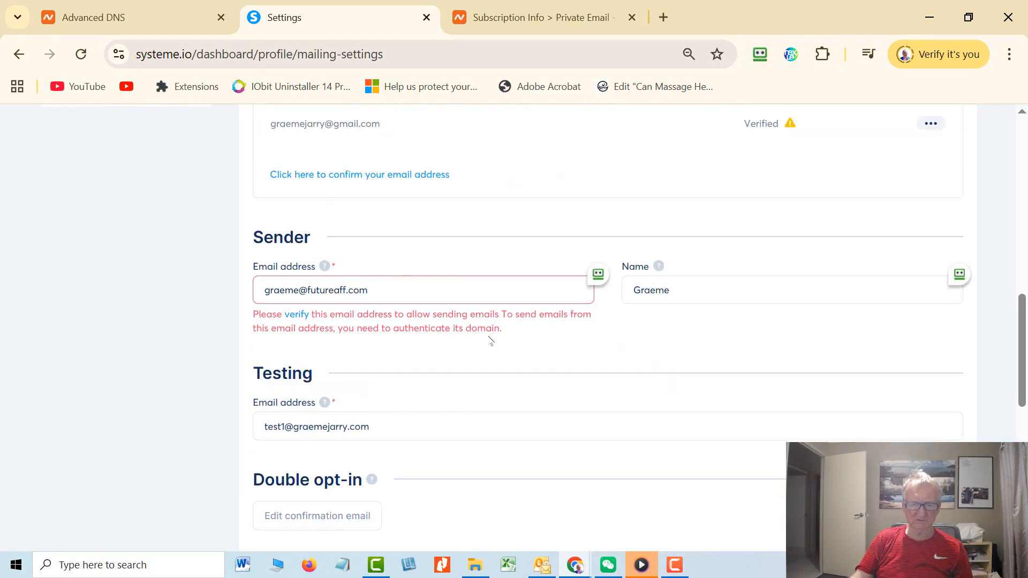